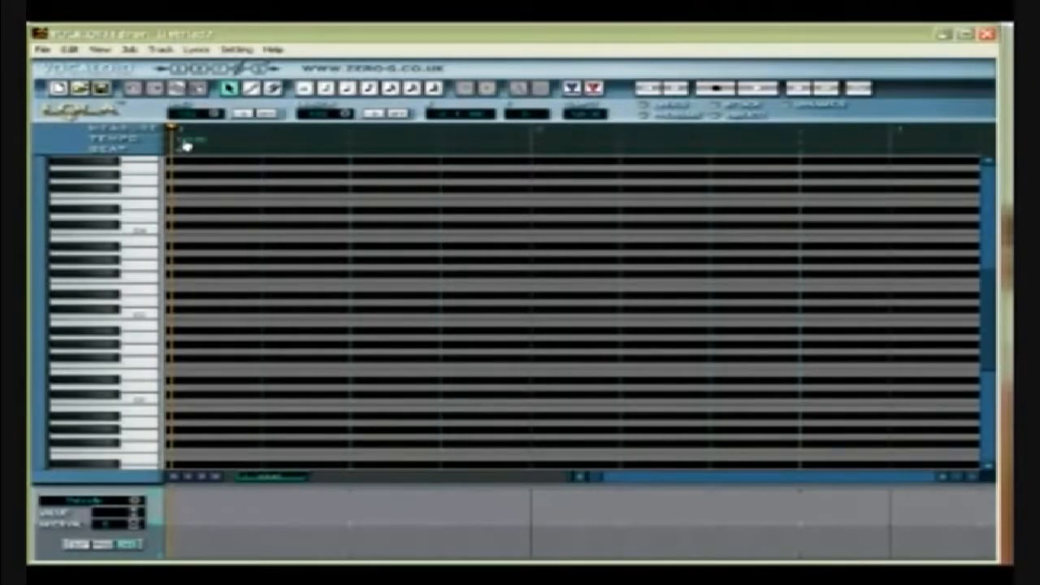
Set the tempo at the start of the song to 96.
double_click(186, 144)
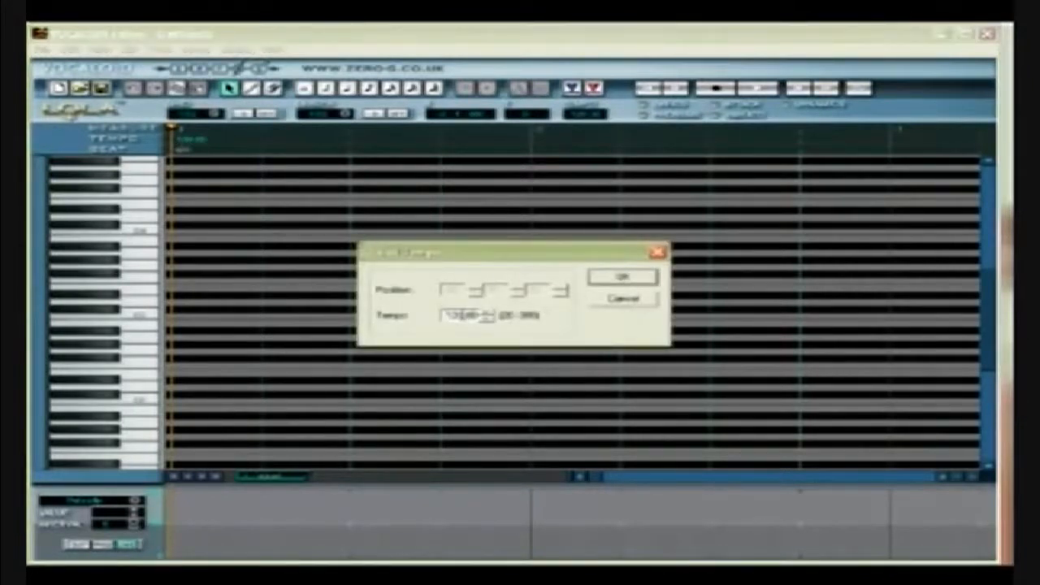
drag(462, 316, 442, 316)
text(96)
click(626, 278)
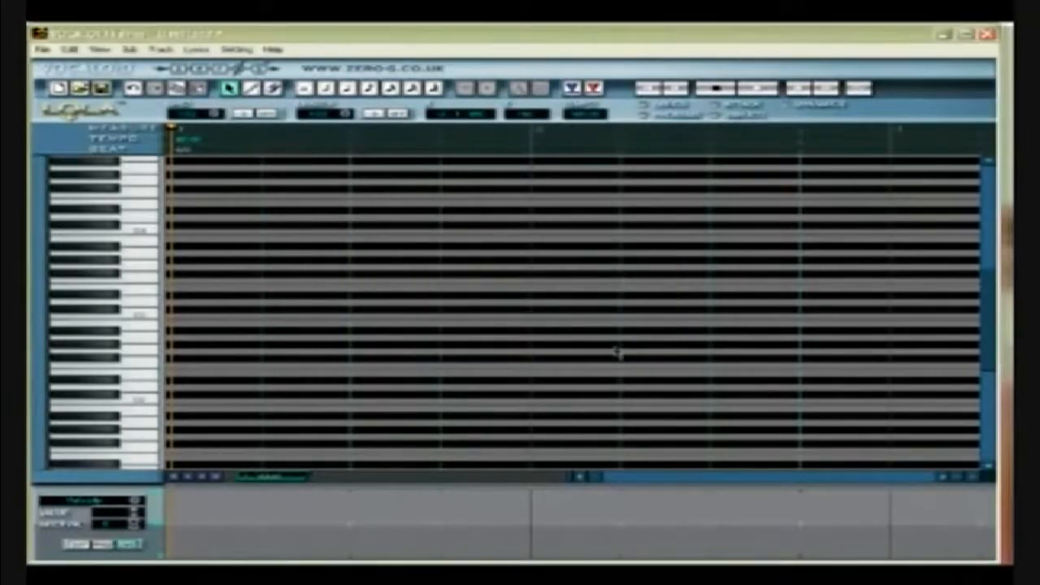
Draw a generally rising seven-note melody across measures 1 and 2, holding the last note until the start of measure 3.
drag(599, 478, 635, 479)
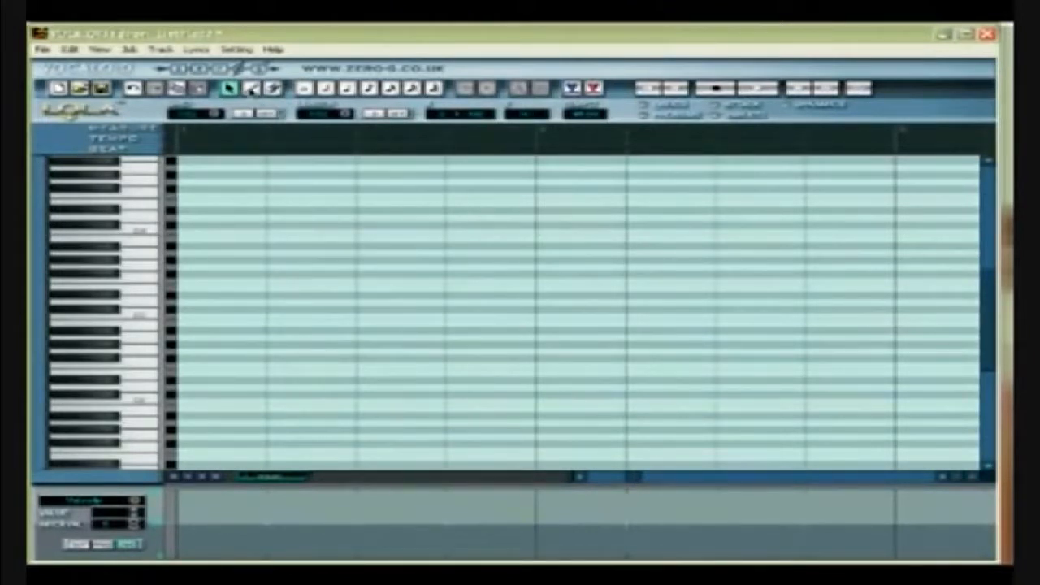
click(252, 88)
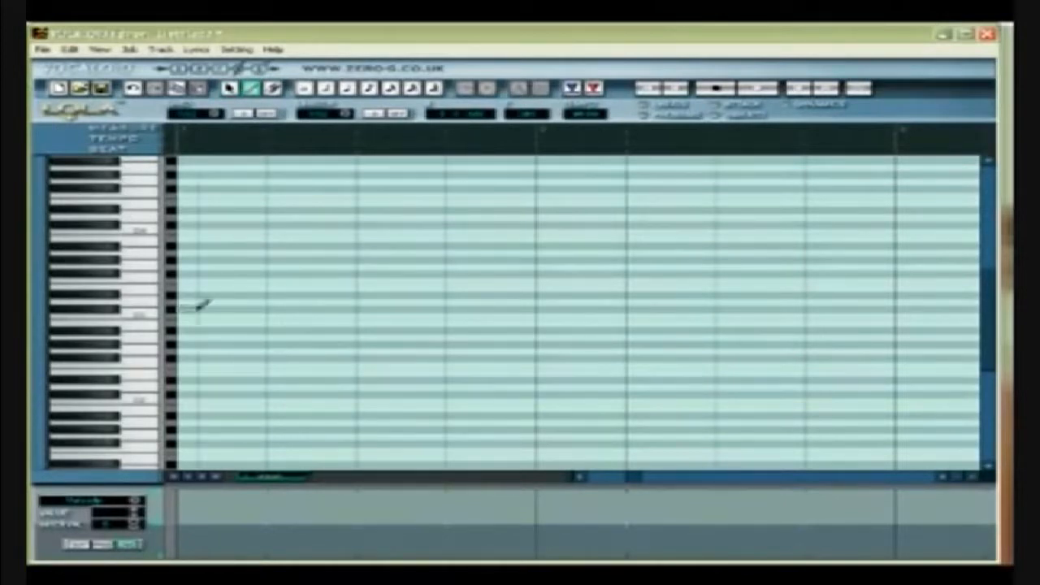
mouse_move(200, 304)
mouse_down()
mouse_move(497, 274)
mouse_move(535, 286)
mouse_move(602, 275)
mouse_move(617, 260)
mouse_move(897, 259)
mouse_up()
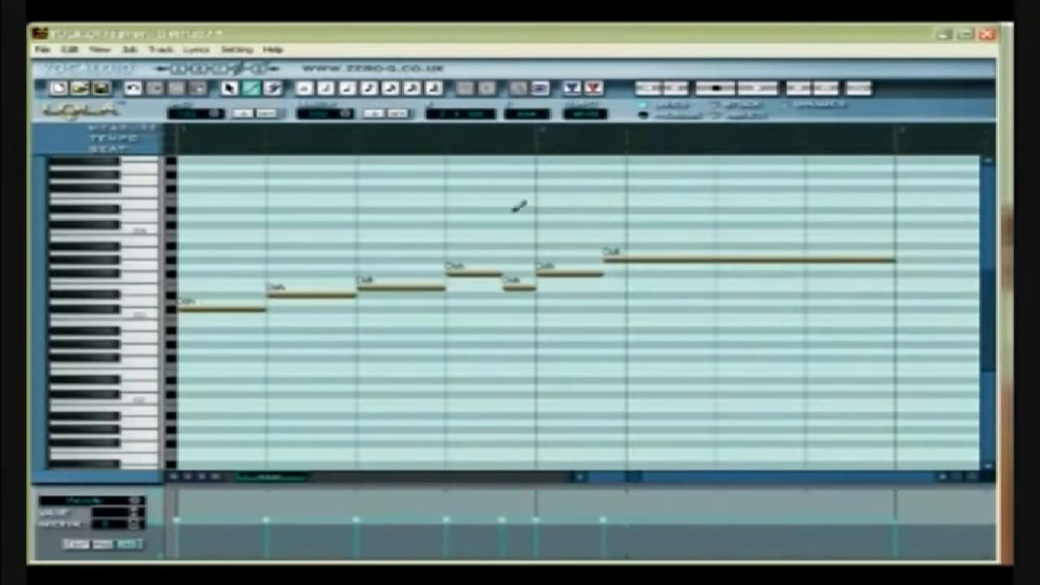
Enter the lyrics "my", "name" and "is" on the first three notes.
click(230, 88)
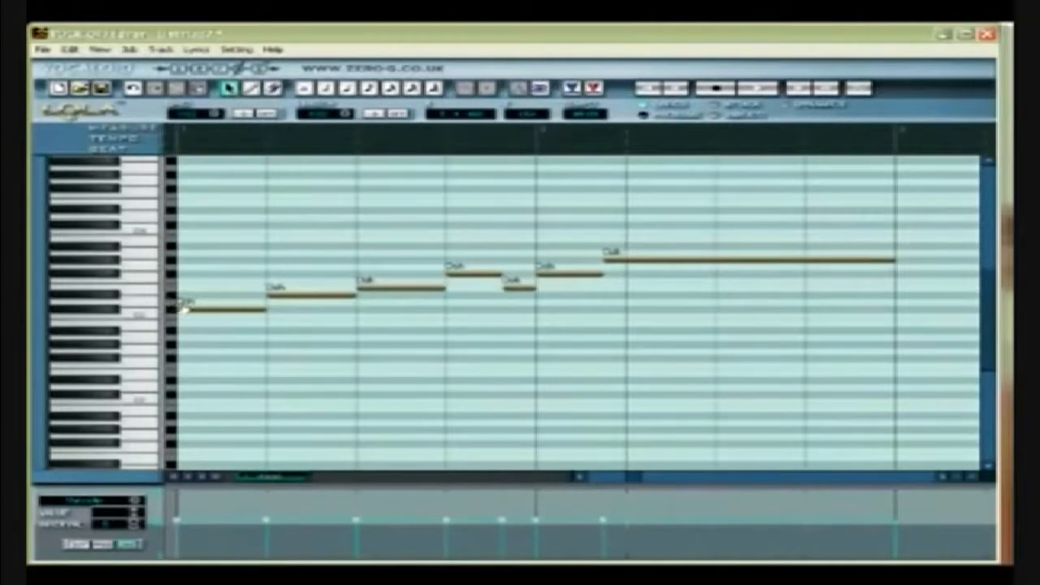
double_click(186, 308)
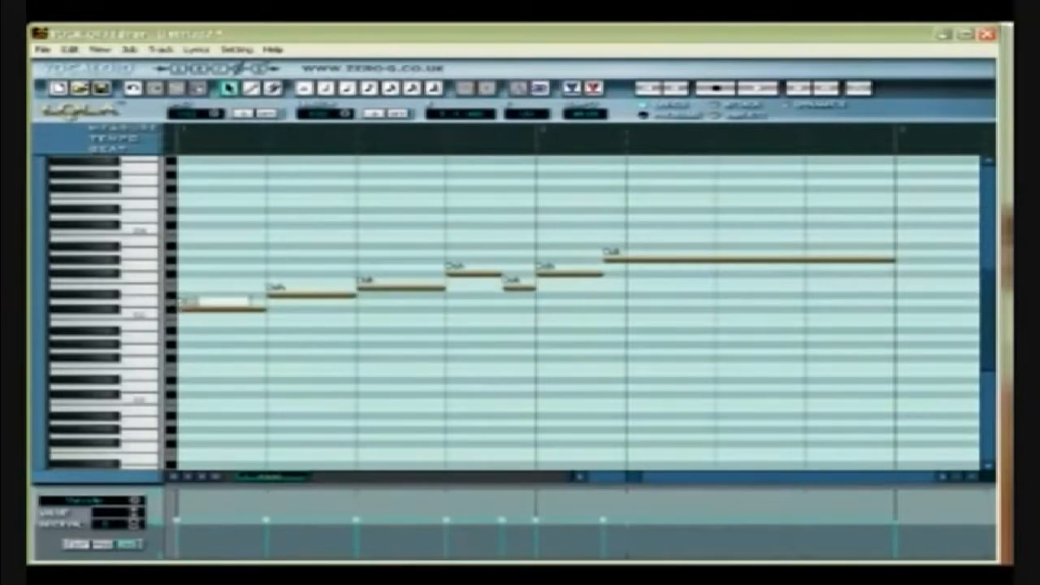
text(we)
key(Return)
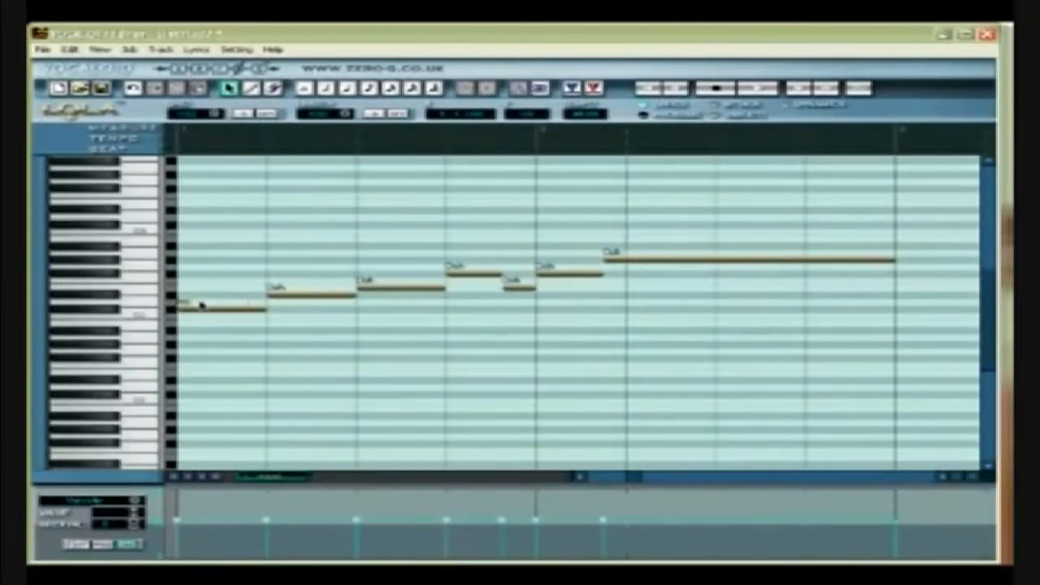
double_click(275, 292)
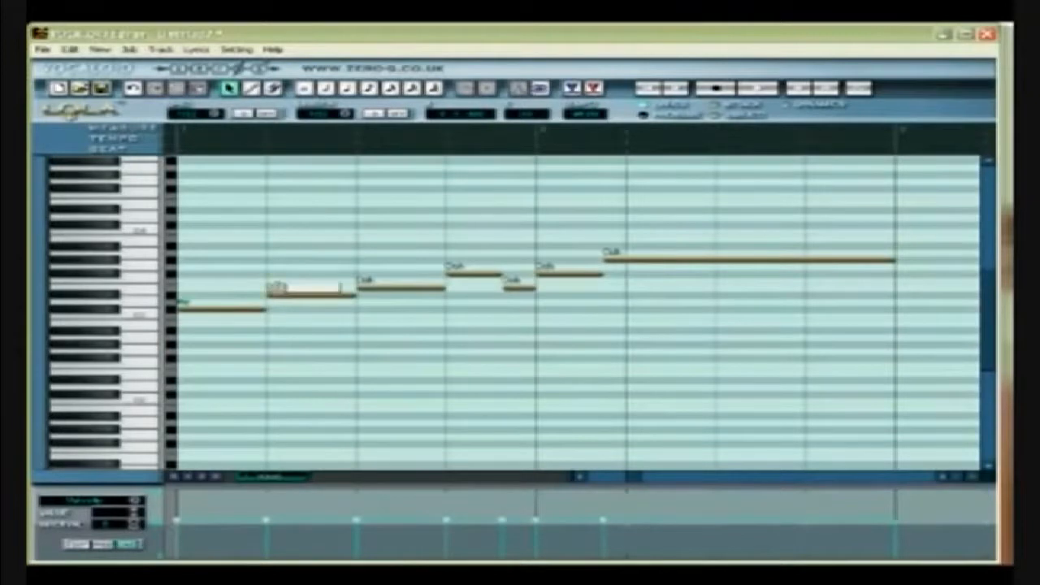
text(name)
key(BackSpace)
key(Tab)
text(is)
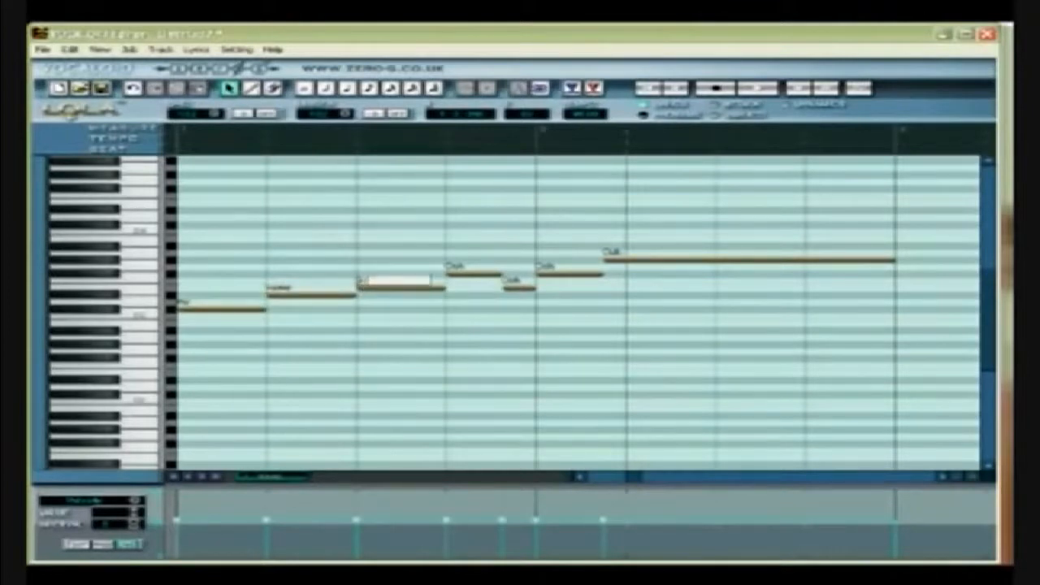
key(Tab)
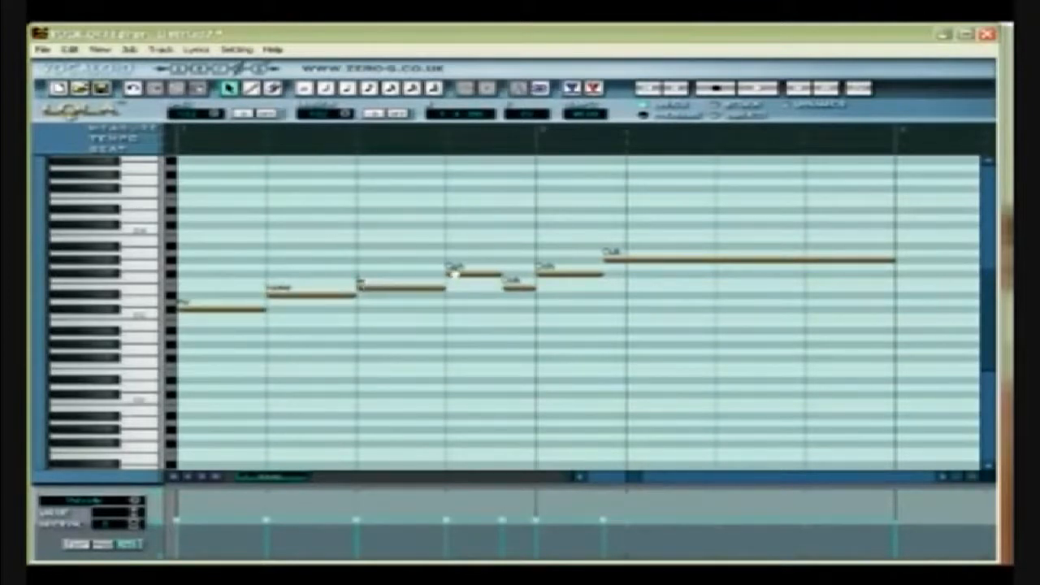
Enter the lyrics "lo-", "-", "-" and "la" on the last four notes and play the phrase back.
text(Lo)
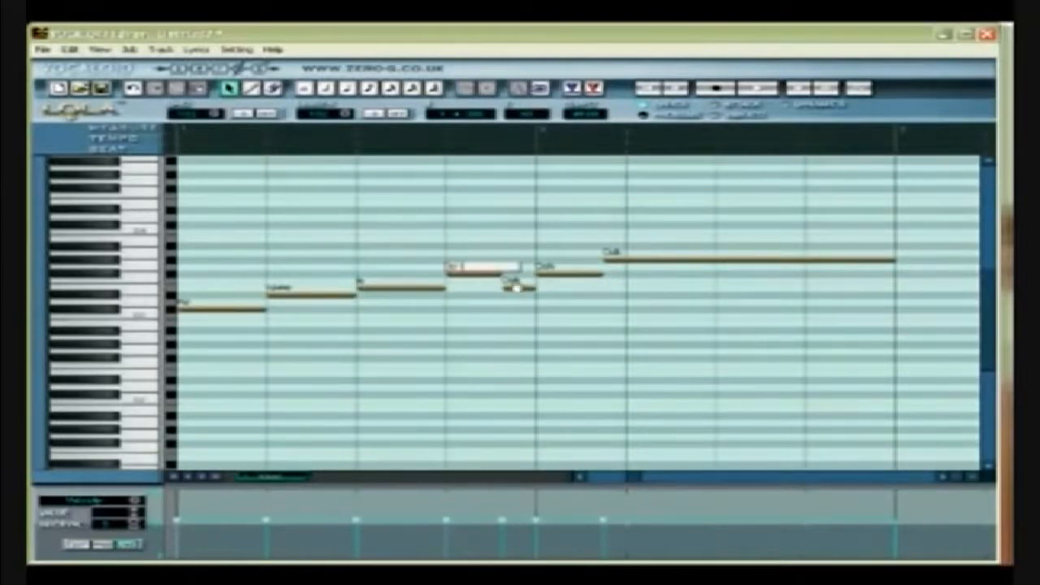
key(Tab)
text(-)
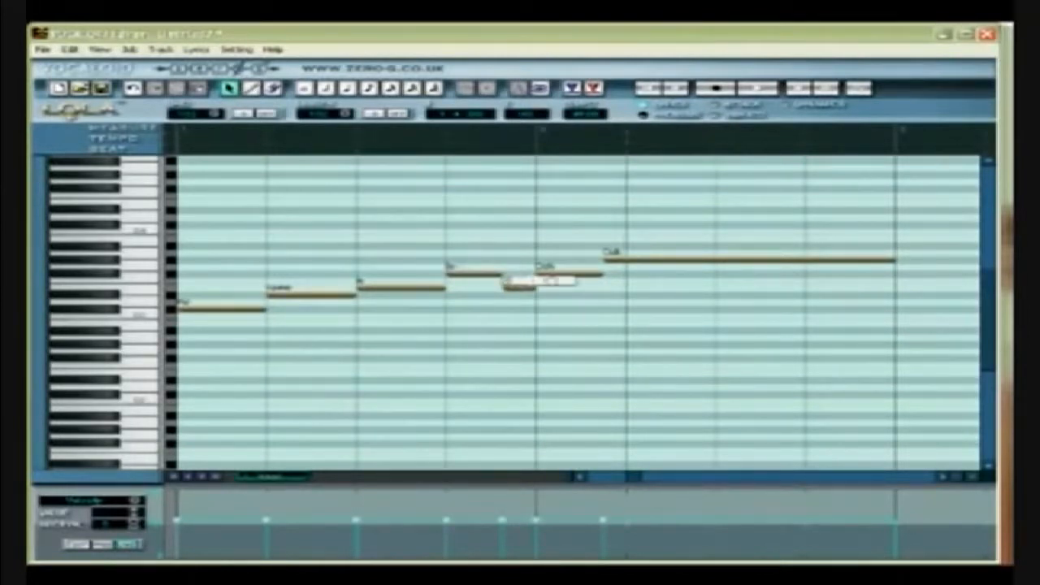
double_click(551, 273)
text(la)
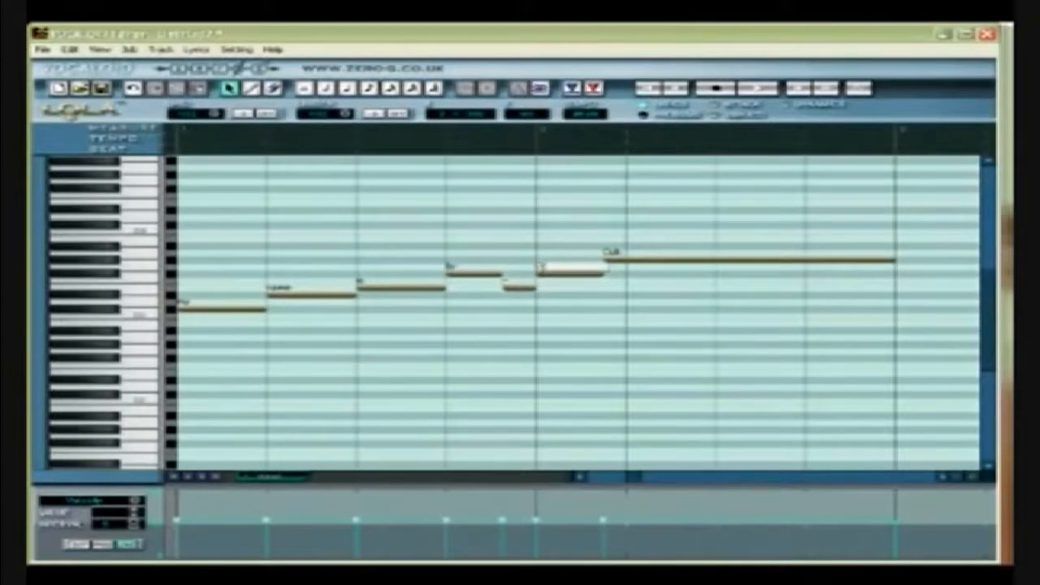
double_click(610, 256)
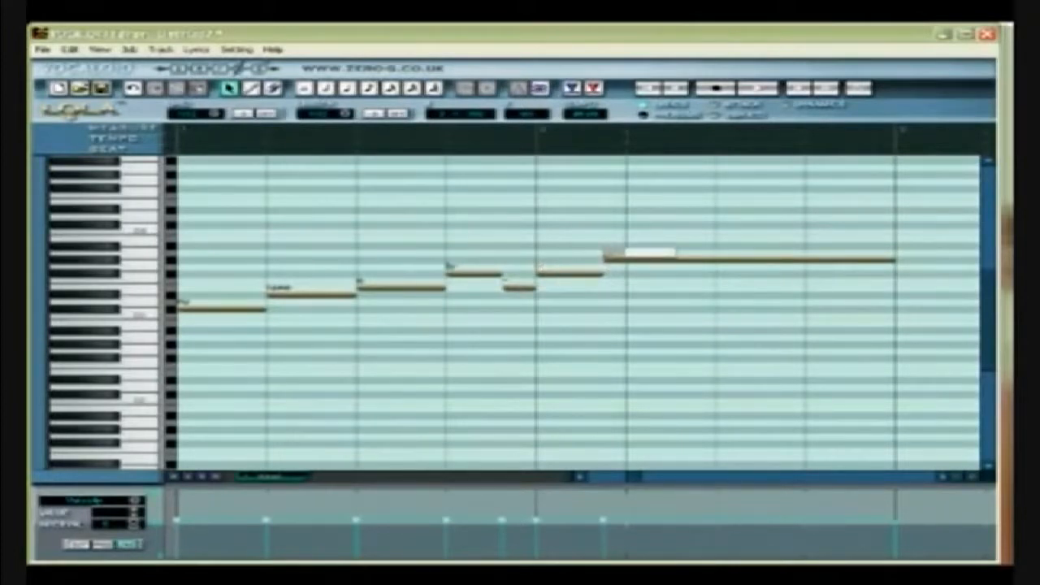
text(la)
key(Return)
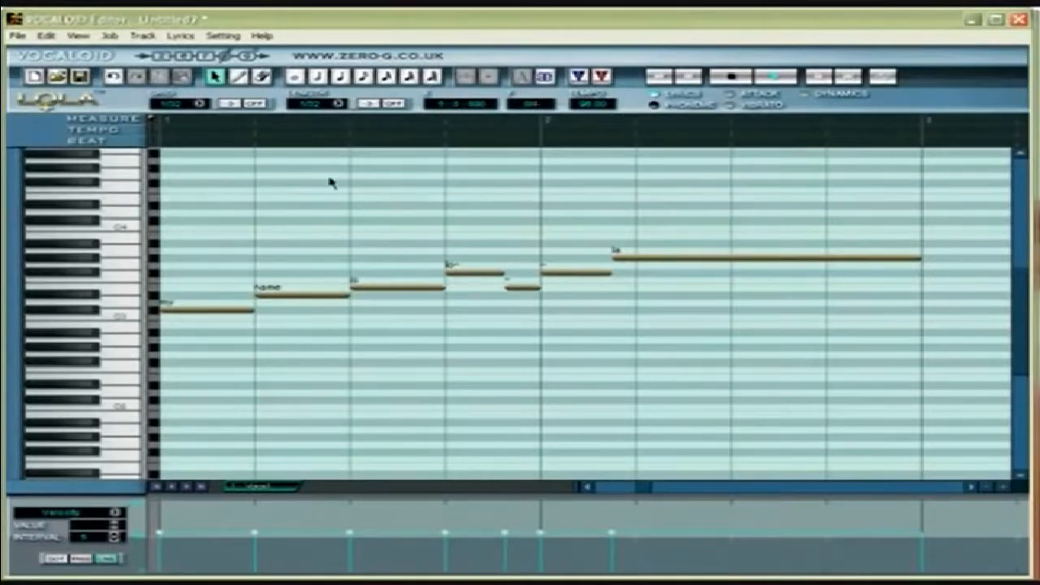
click(780, 76)
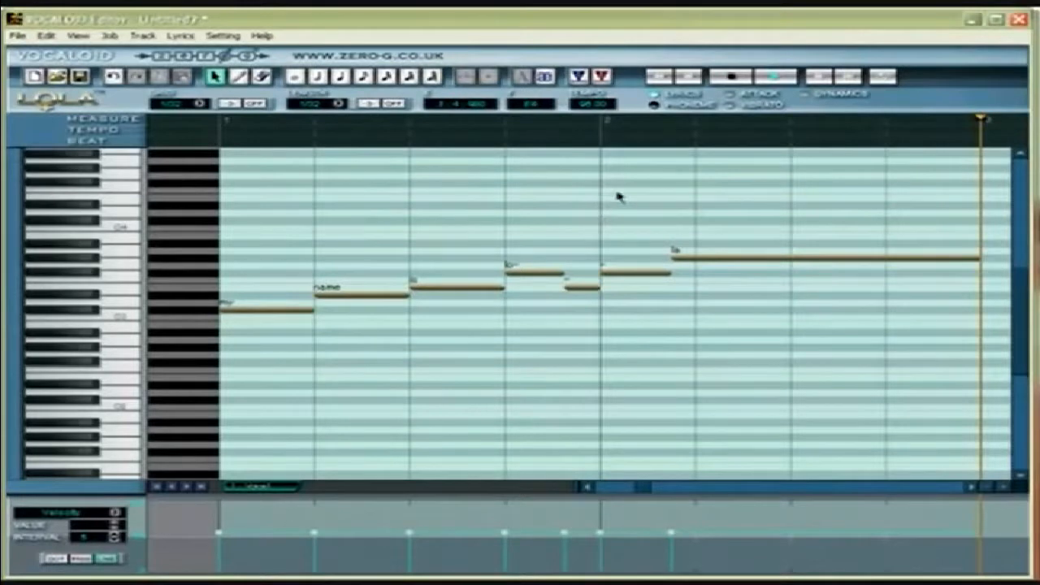
Display the notes' phonemes, edit the phonemes of "is", and set those of "la" to "l V".
click(654, 106)
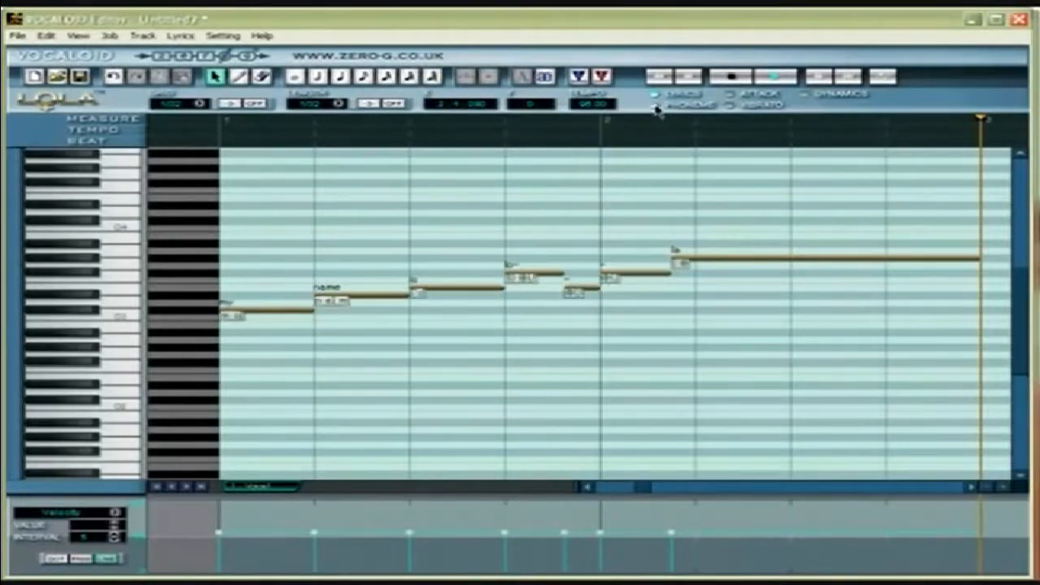
double_click(418, 291)
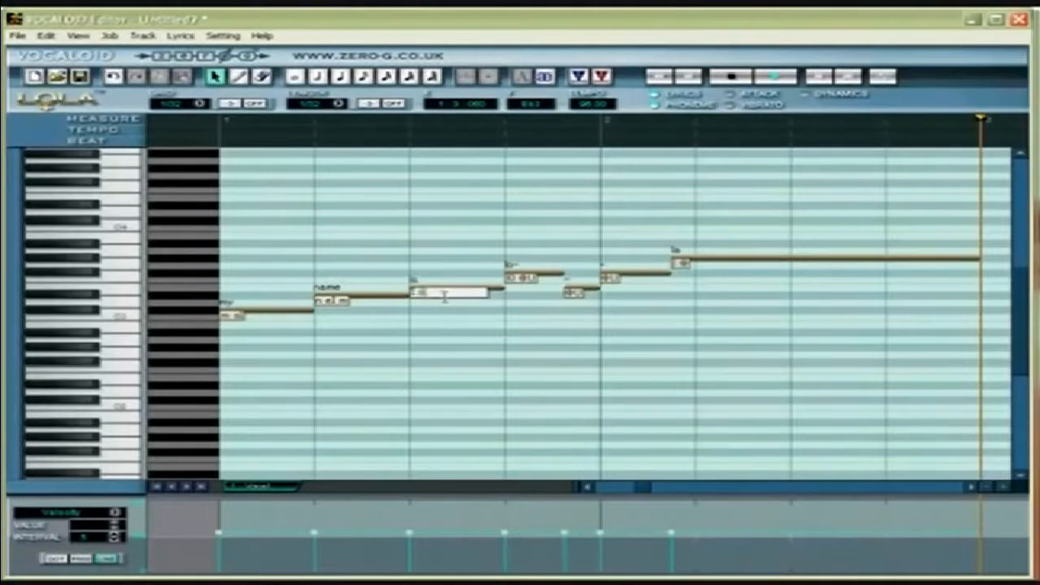
key(Return)
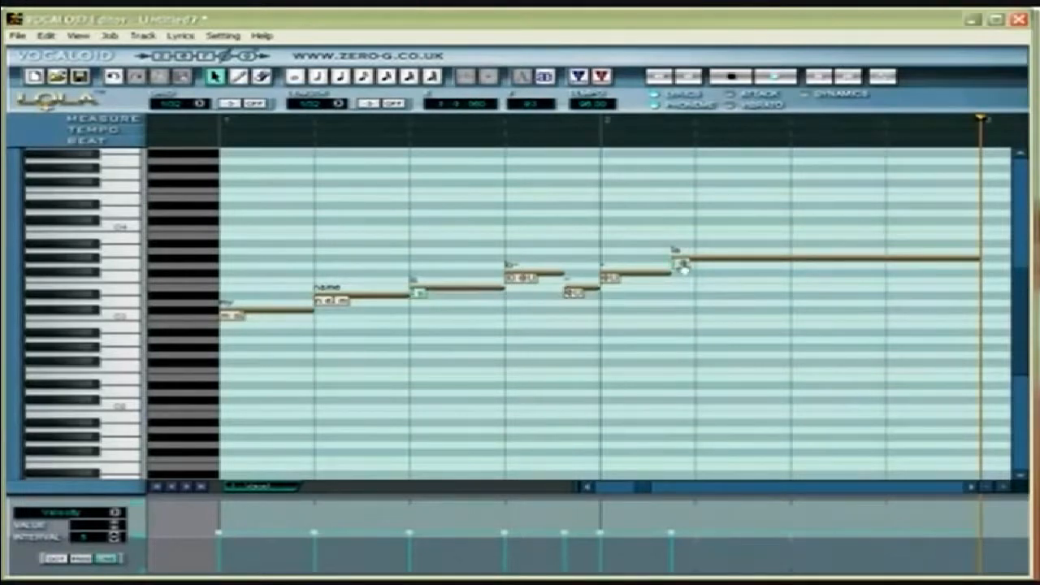
double_click(681, 264)
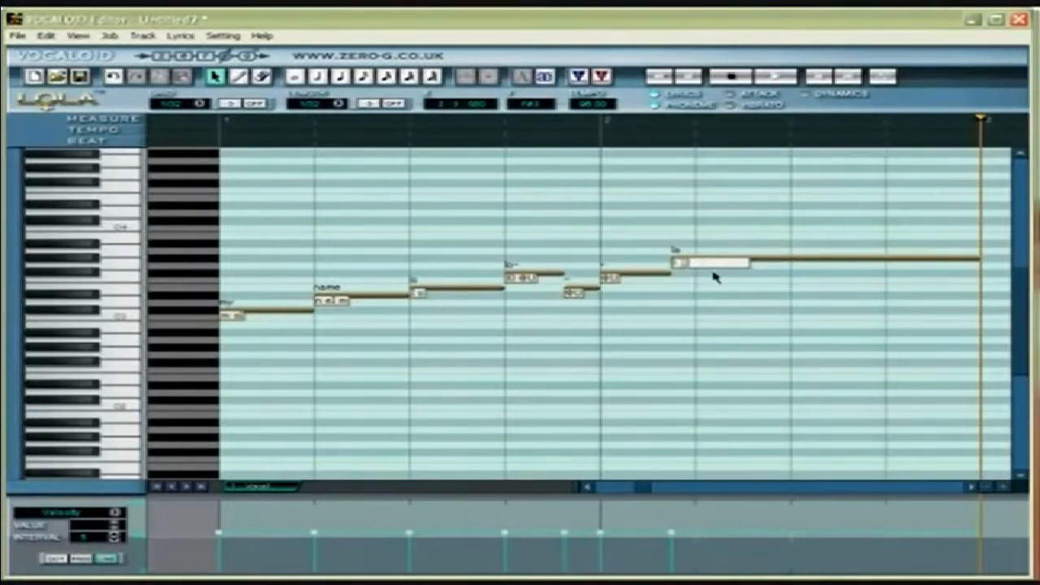
text(l V)
click(653, 196)
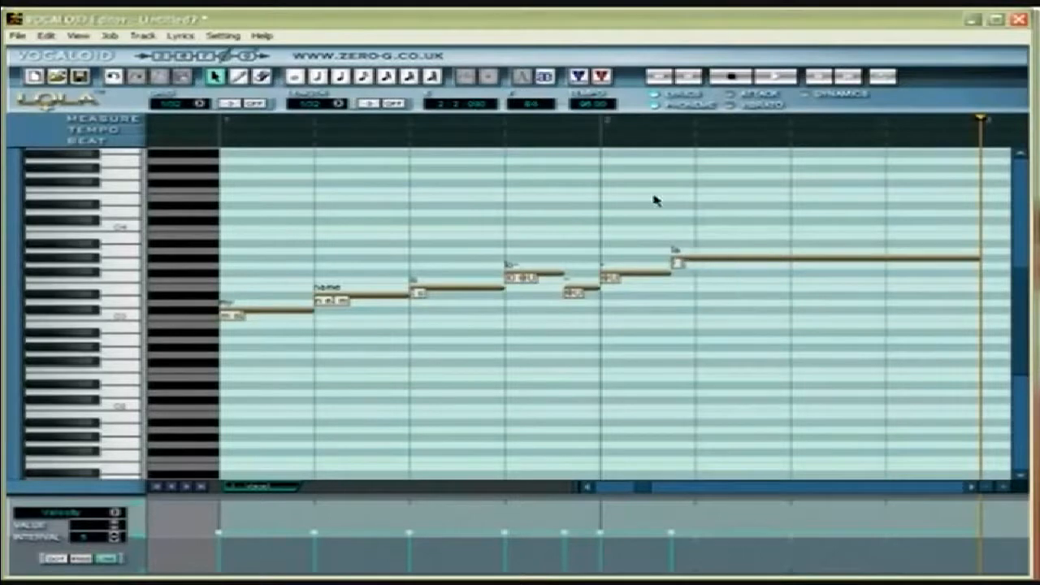
key(space)
Lower the velocity of all seven notes by varying amounts, with the lowest value on "is".
click(220, 538)
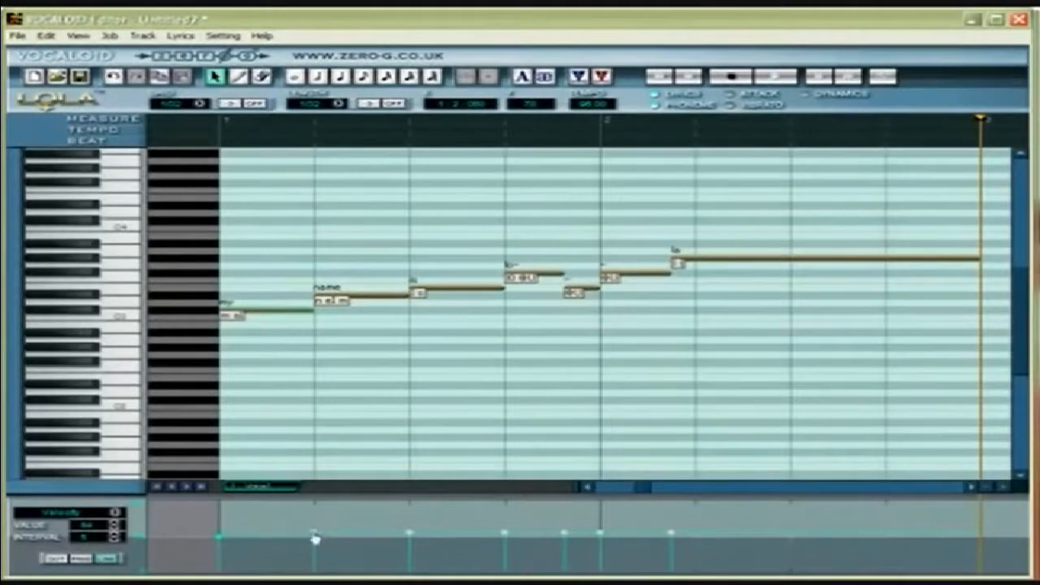
drag(316, 537, 315, 546)
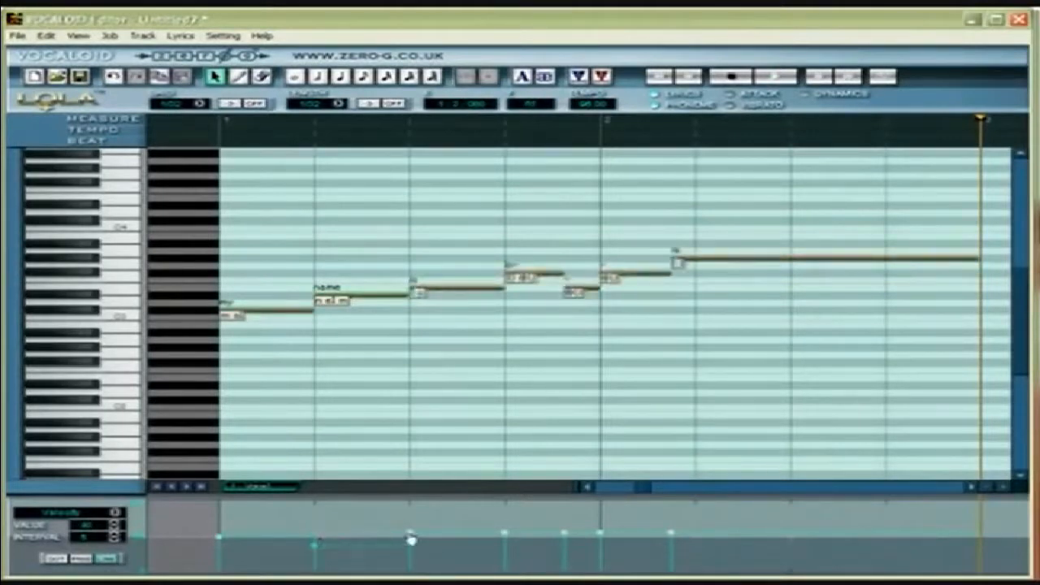
drag(412, 539, 410, 552)
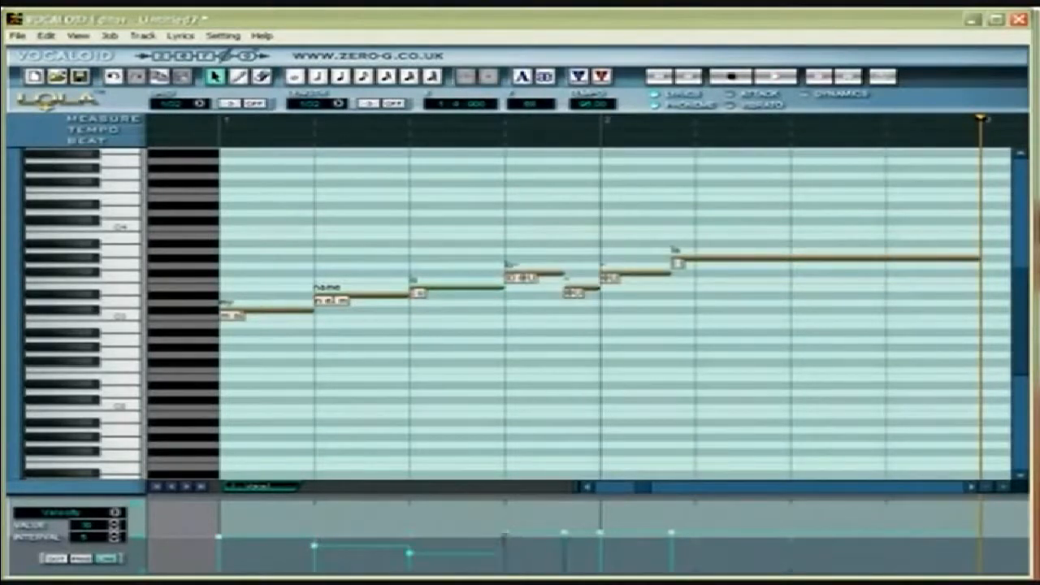
drag(504, 535, 504, 551)
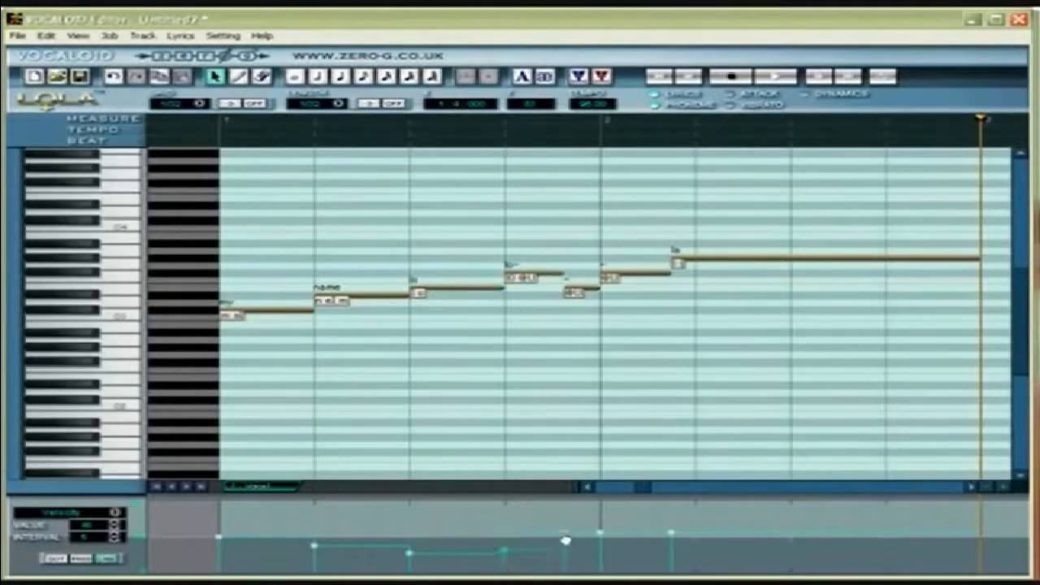
drag(566, 540, 600, 543)
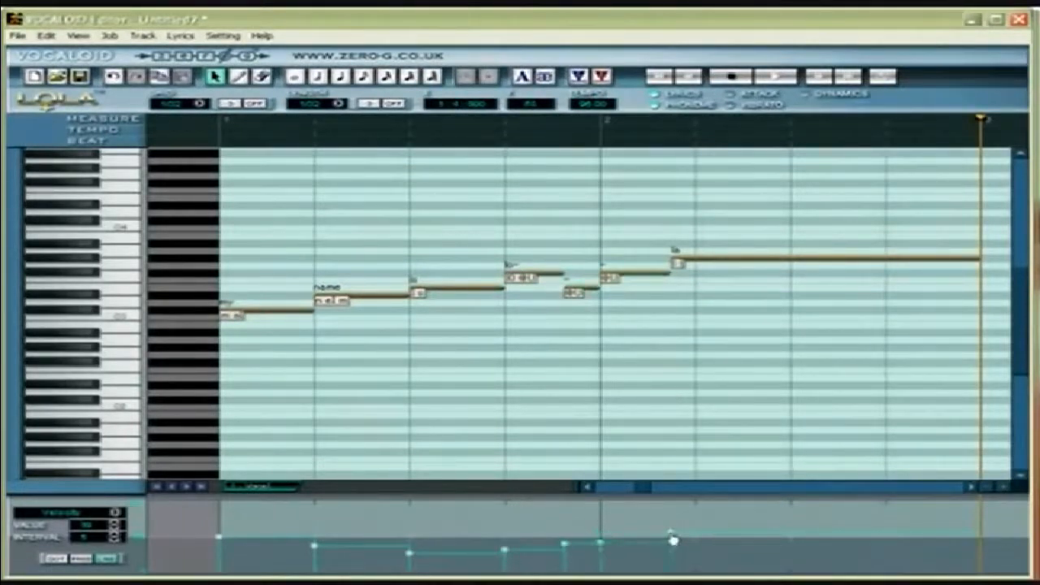
drag(673, 535, 673, 541)
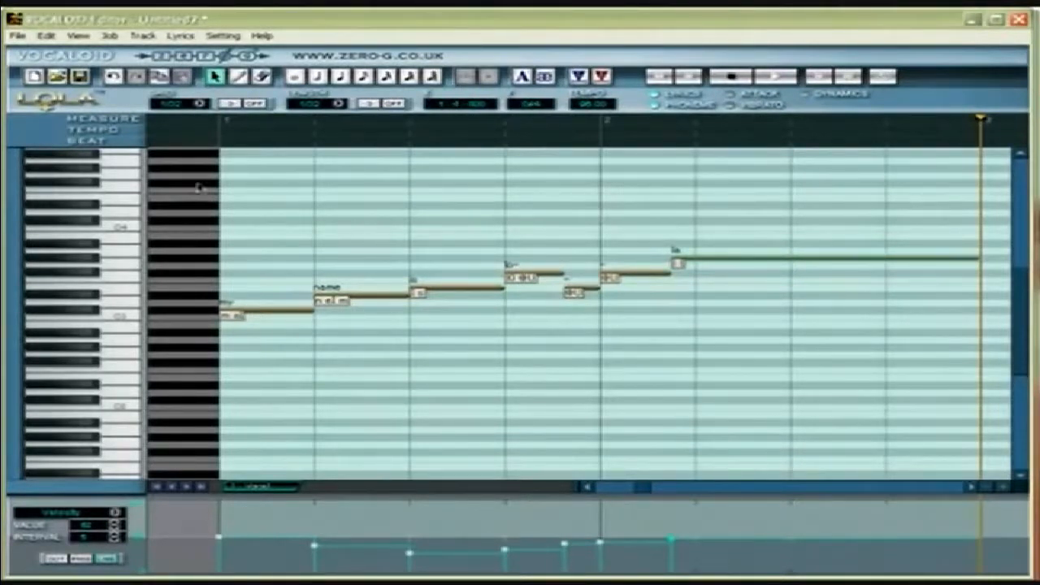
Open the VOCALOID Icon Palette and add attack icons to the notes "is" and "lo-".
click(78, 36)
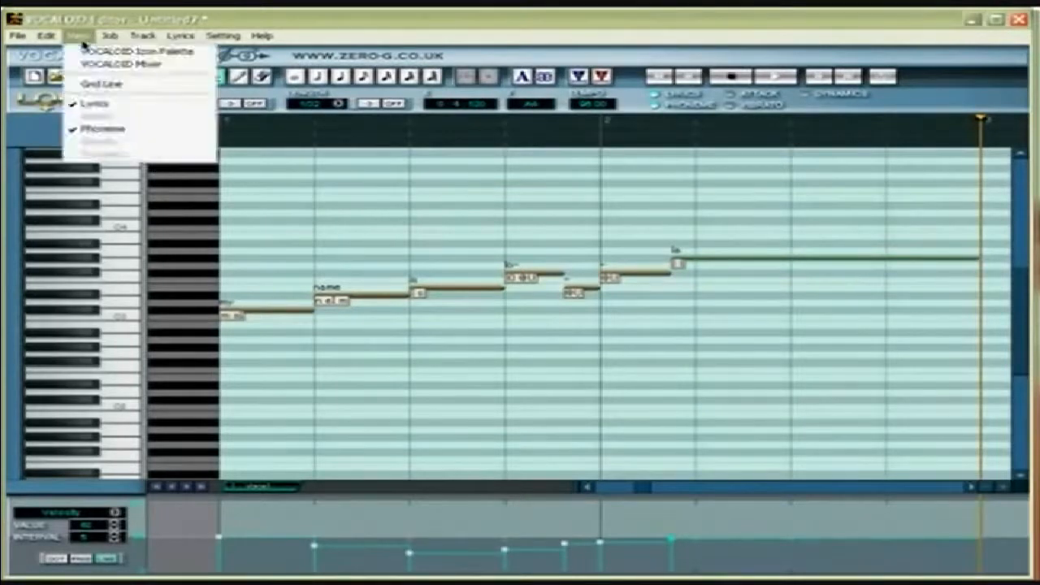
click(85, 53)
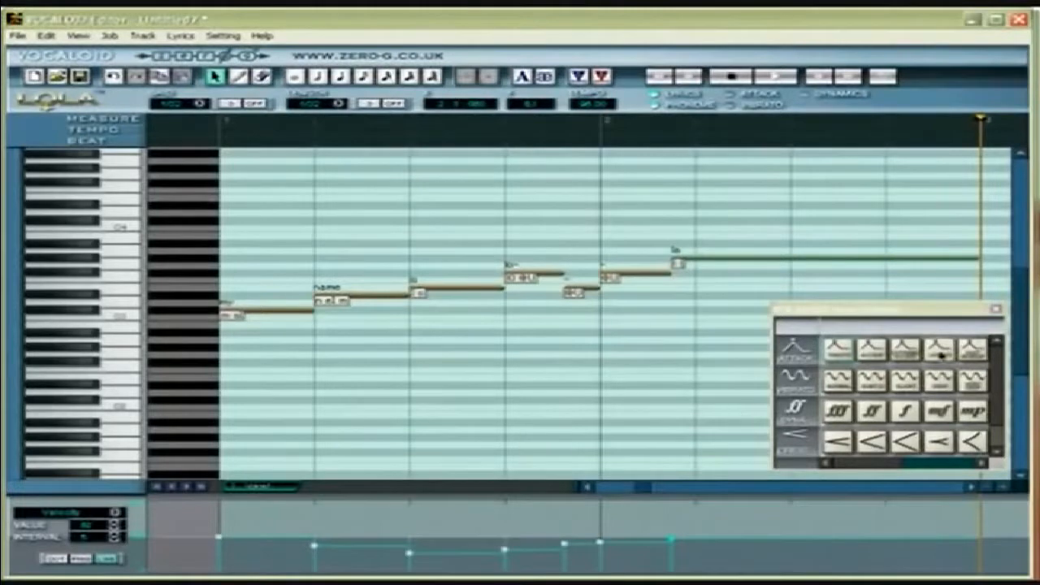
click(936, 351)
drag(937, 351, 642, 348)
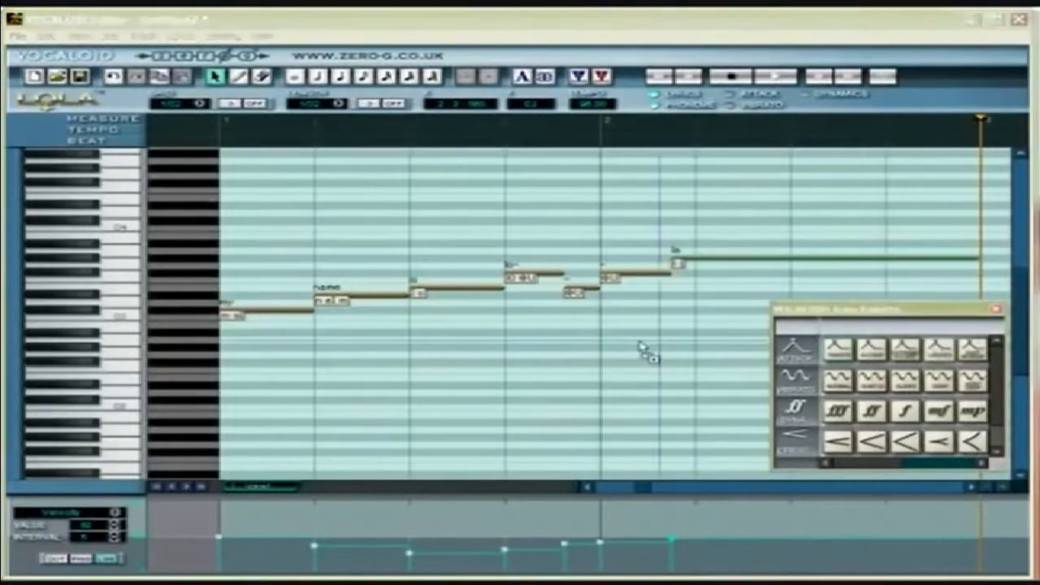
click(433, 295)
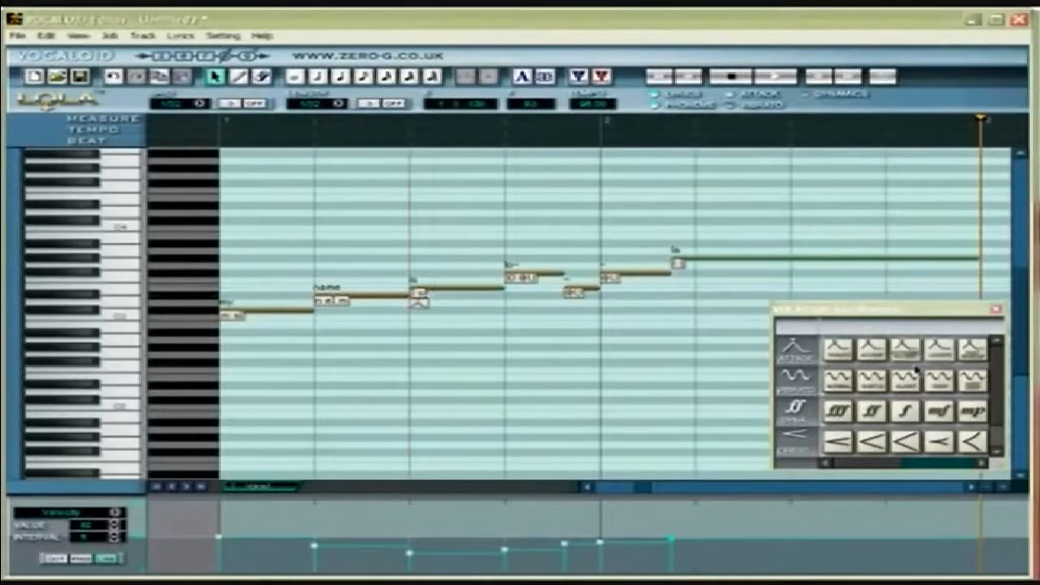
click(980, 355)
drag(979, 355, 525, 290)
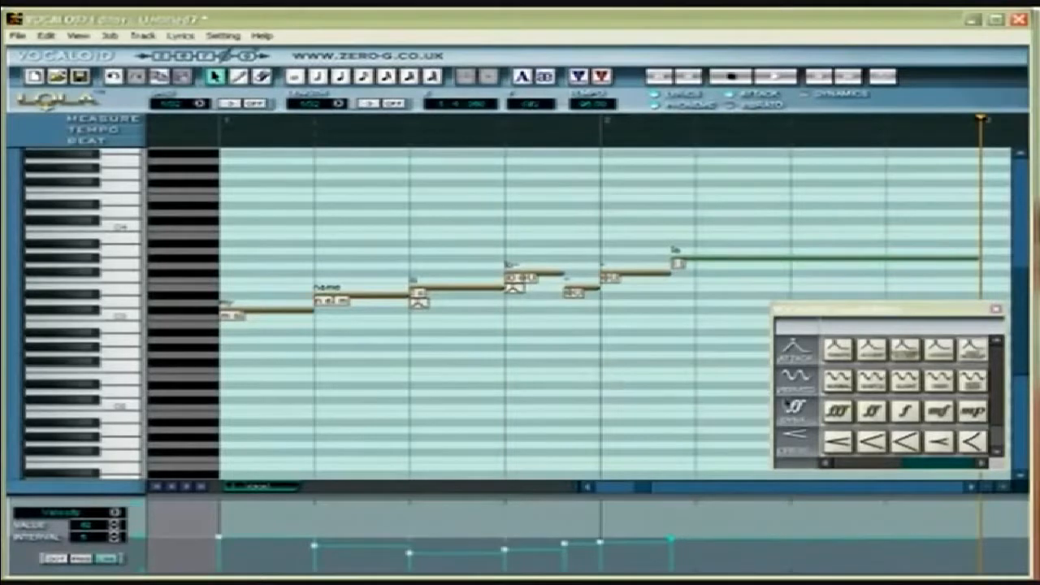
Add a vibrato icon to each of the seven notes, extending the one on the final "la" to start near the note's beginning.
mouse_move(840, 383)
mouse_down()
mouse_move(308, 318)
mouse_move(219, 336)
mouse_up()
mouse_move(840, 382)
mouse_down()
mouse_move(376, 320)
mouse_move(316, 322)
mouse_up()
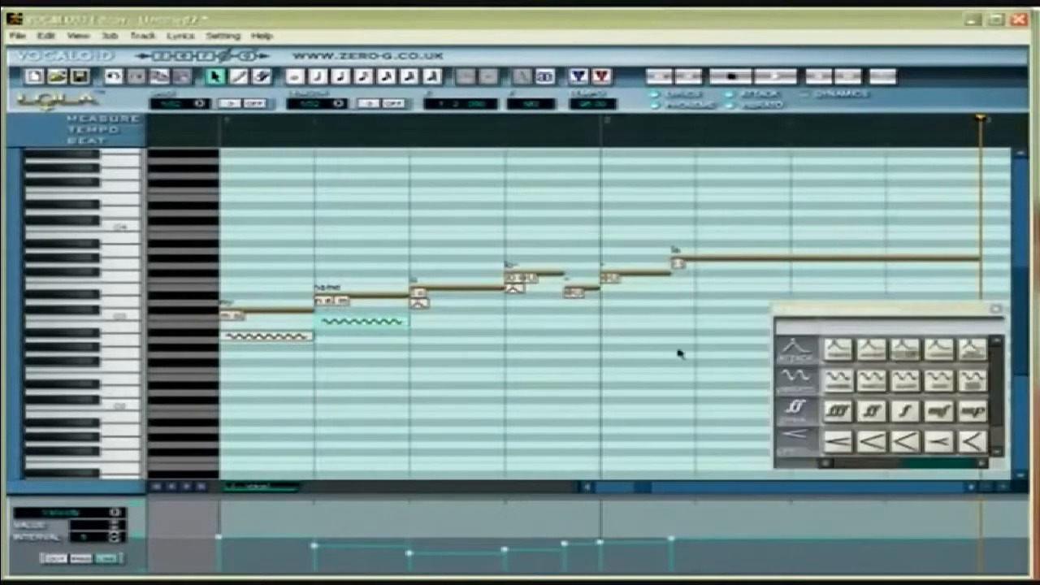
mouse_move(838, 378)
mouse_down()
mouse_move(488, 295)
mouse_move(470, 312)
mouse_move(439, 314)
mouse_up()
mouse_move(837, 382)
mouse_down()
mouse_move(685, 344)
mouse_move(529, 279)
mouse_move(539, 299)
mouse_up()
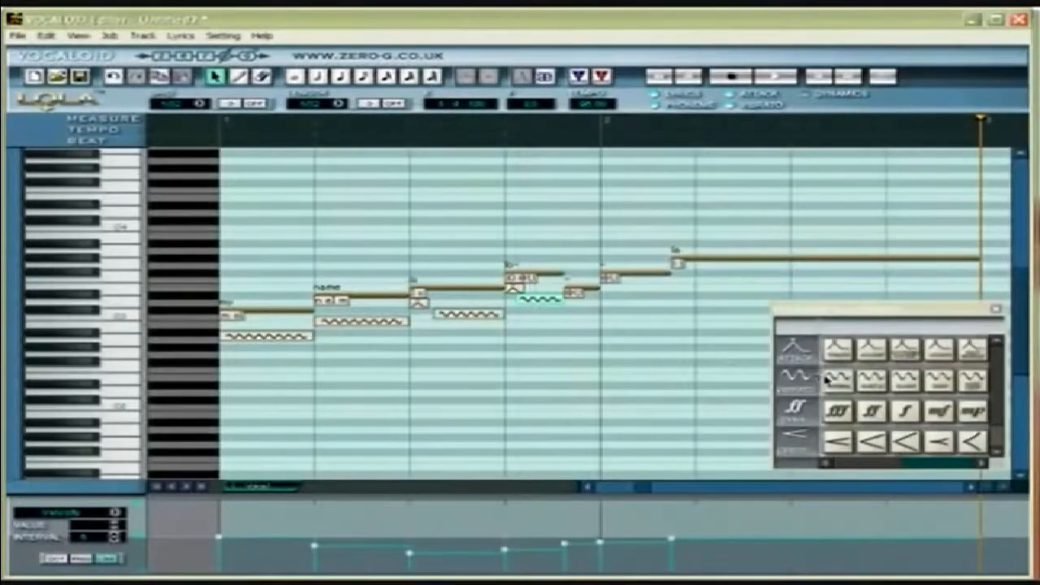
drag(827, 380, 583, 294)
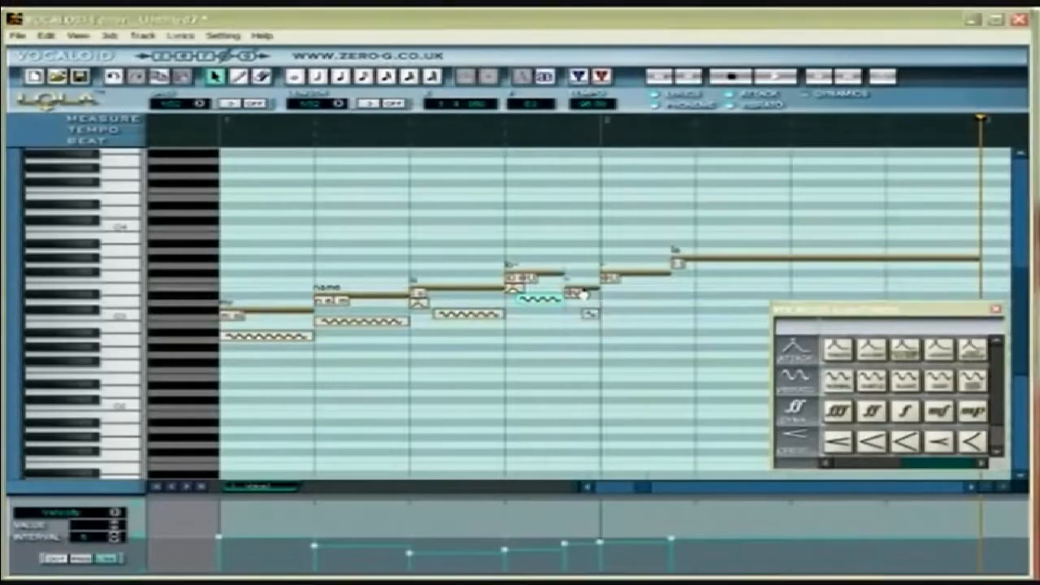
mouse_move(837, 387)
mouse_down()
mouse_move(645, 288)
mouse_move(602, 301)
mouse_up()
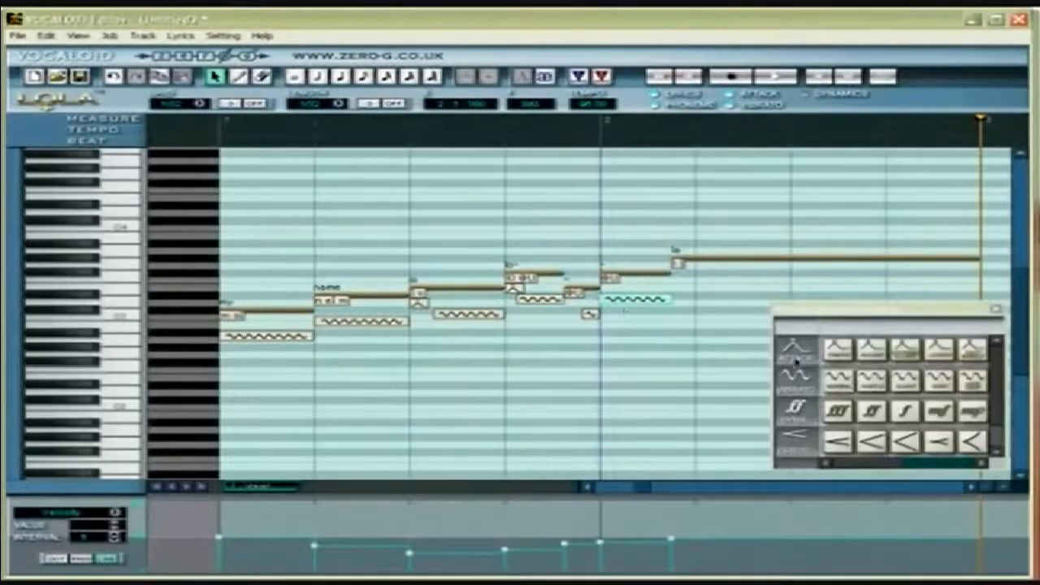
drag(840, 381, 755, 272)
drag(828, 284, 709, 284)
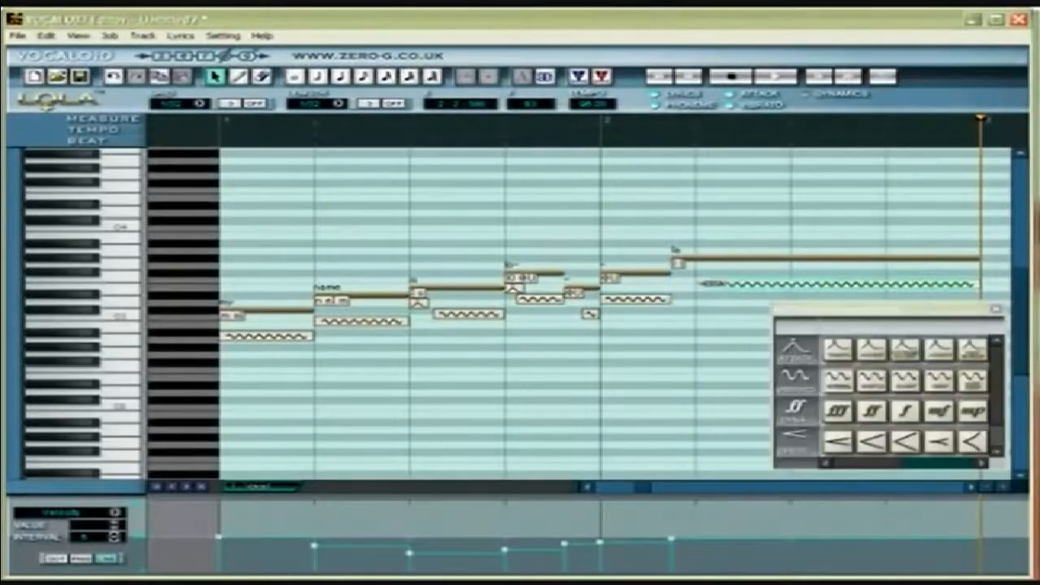
click(641, 215)
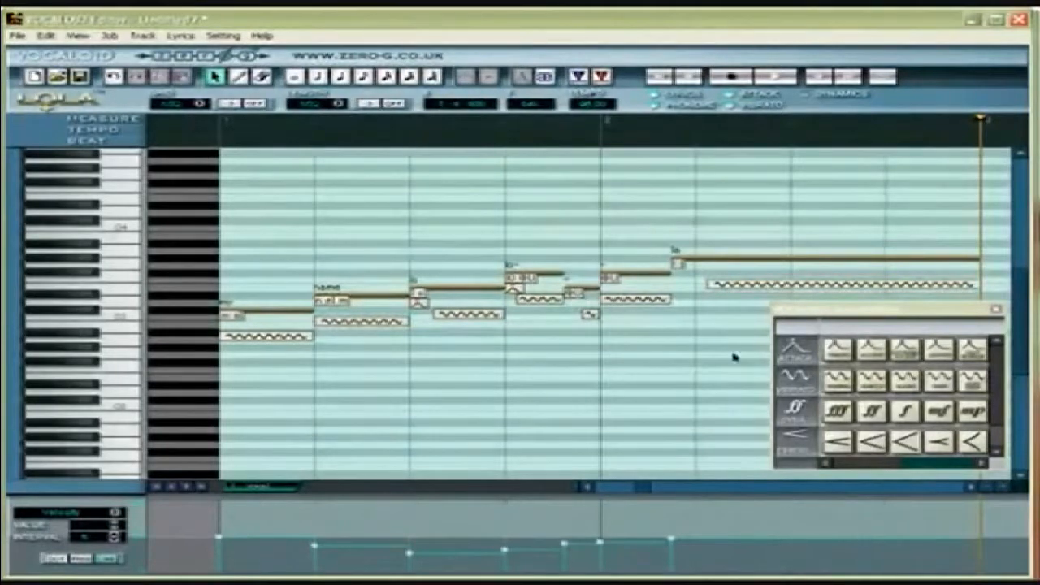
Add crescendo icons to "name" and the final "la", and adjust each one's length to span its note.
drag(907, 441, 316, 358)
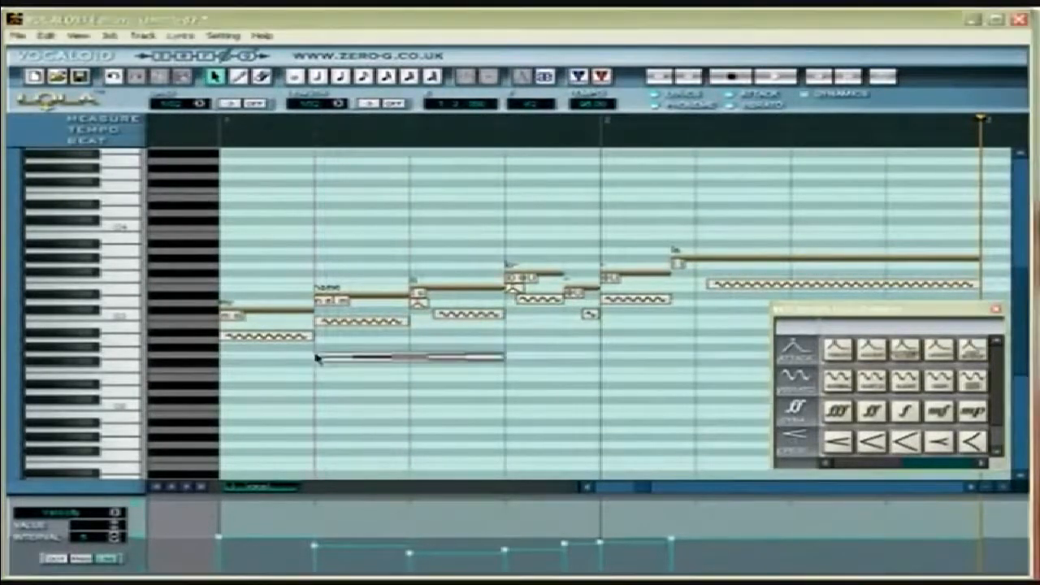
drag(502, 356, 411, 358)
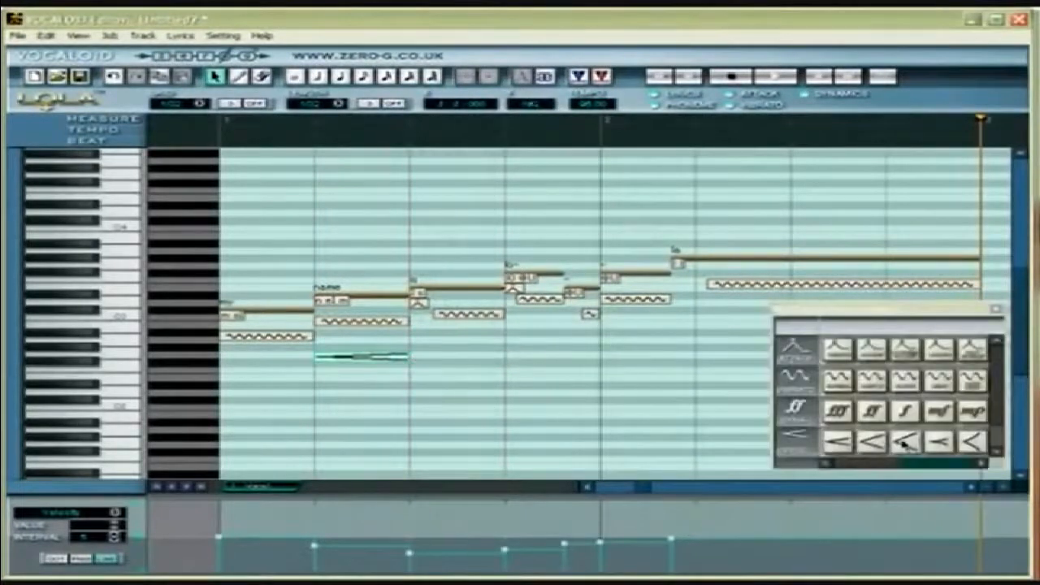
drag(873, 439, 674, 241)
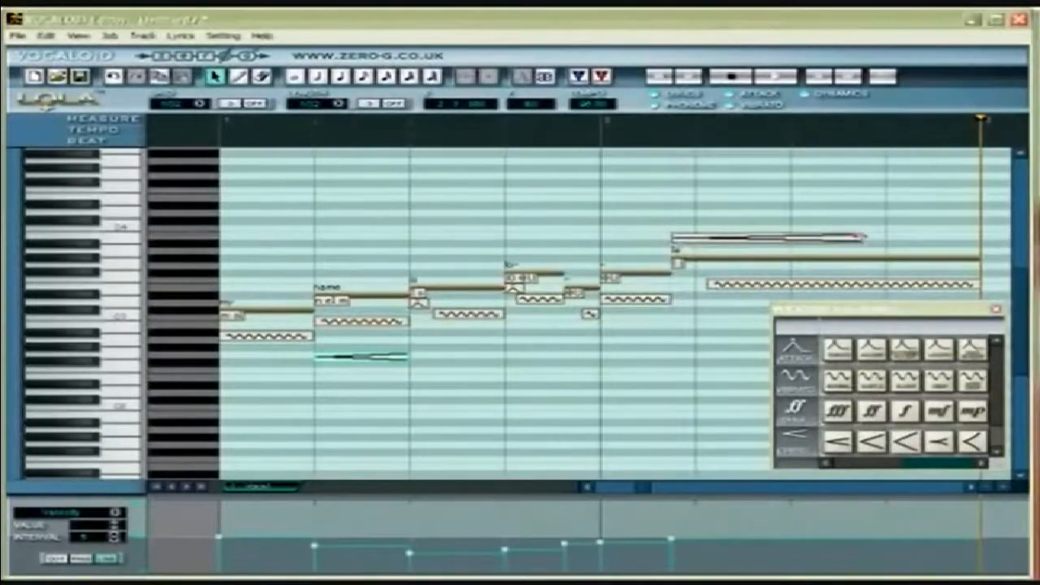
drag(863, 237, 980, 238)
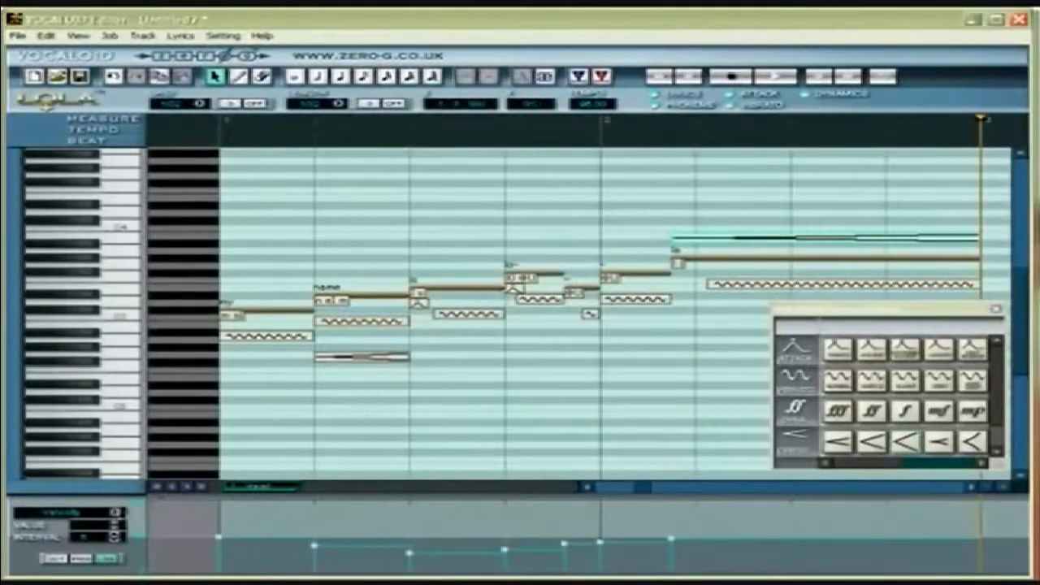
Draw a Pitch Bend curve rising into "my", dipping at the start of "name" and early in "la", and falling at the phrase's end.
click(115, 514)
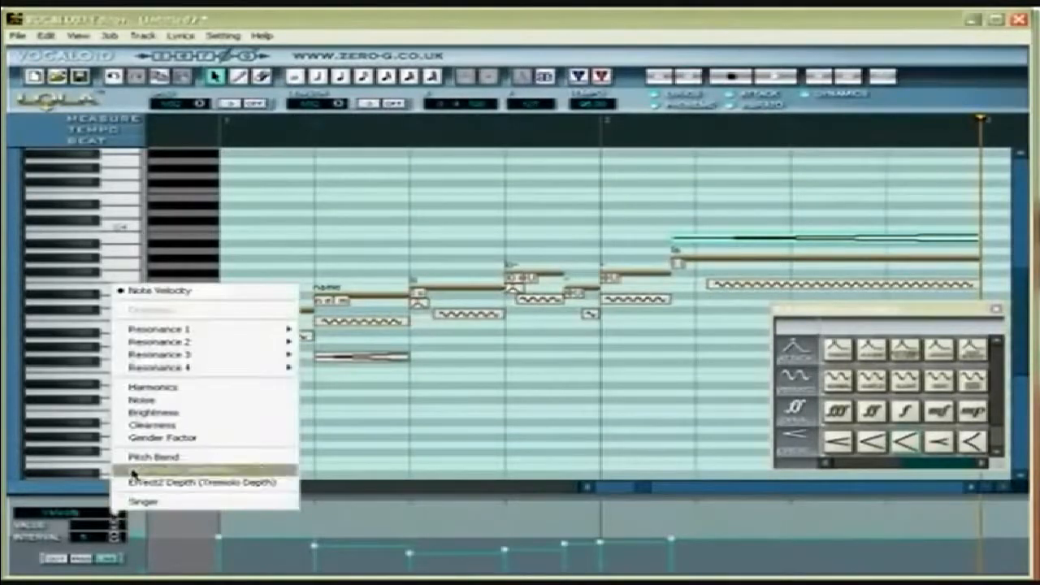
click(137, 463)
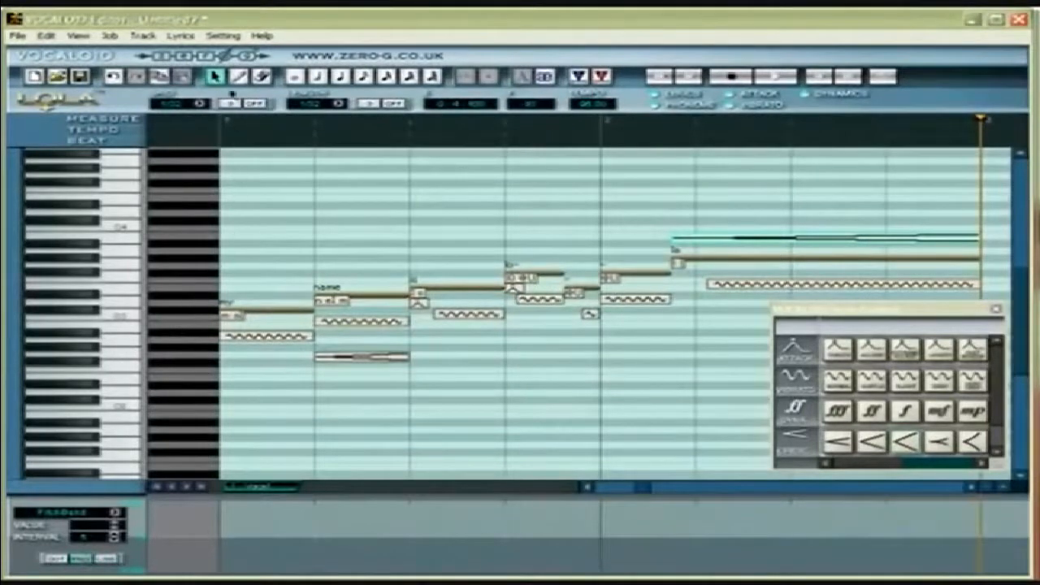
click(239, 76)
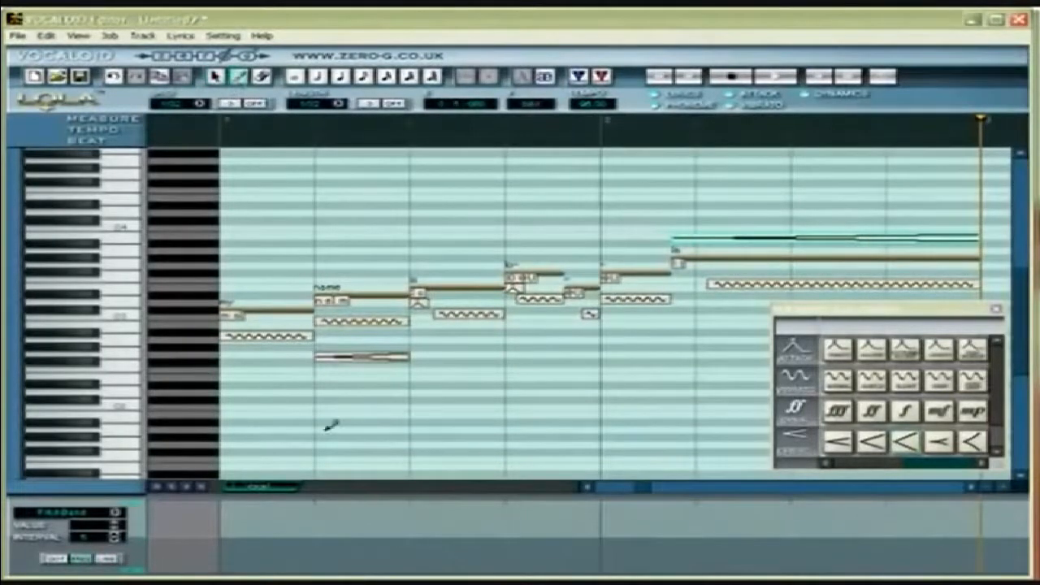
drag(909, 539, 989, 561)
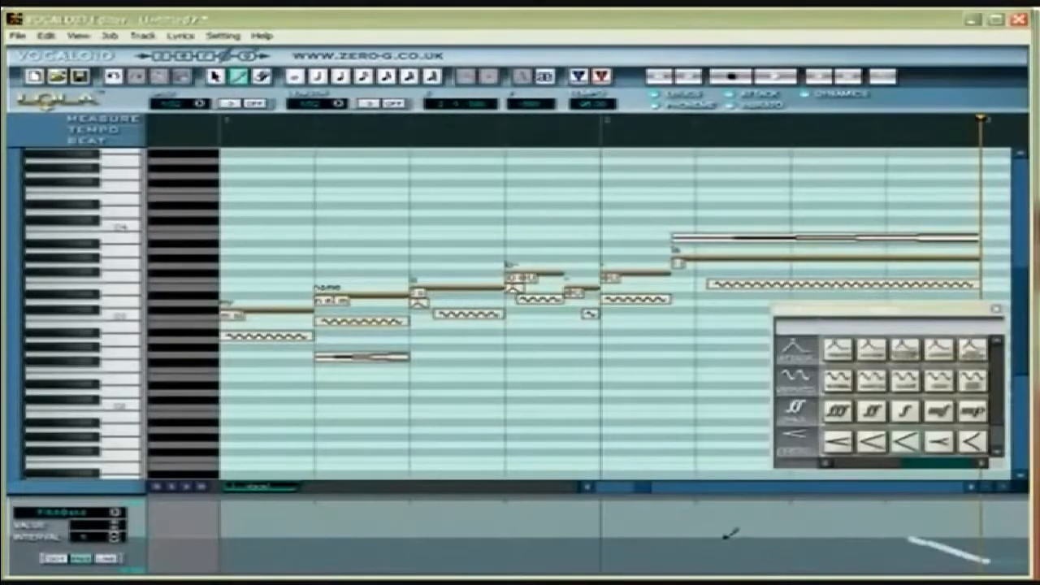
drag(730, 534, 833, 533)
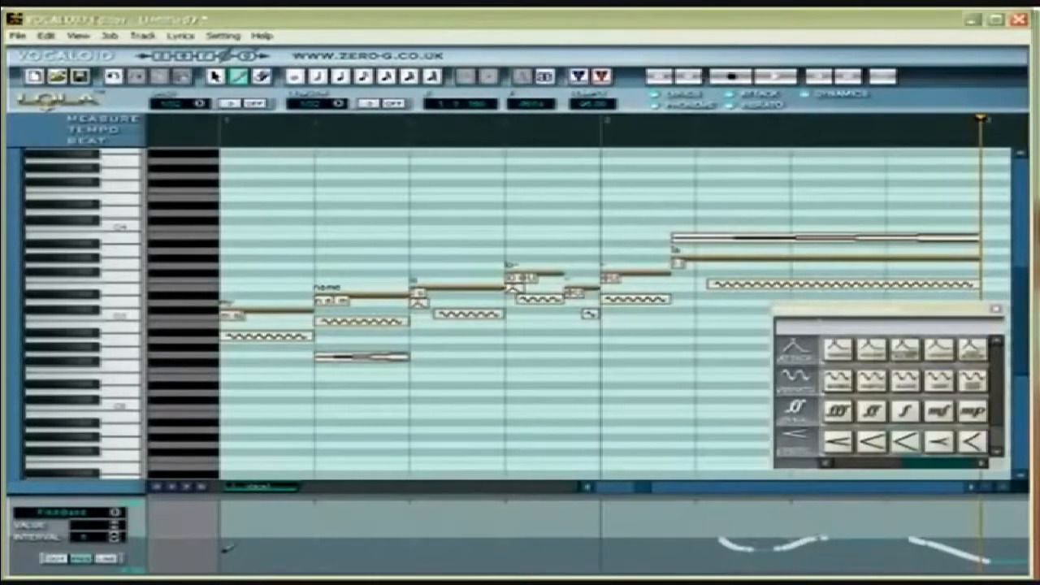
mouse_move(224, 551)
mouse_down()
mouse_move(262, 537)
mouse_move(359, 537)
mouse_up()
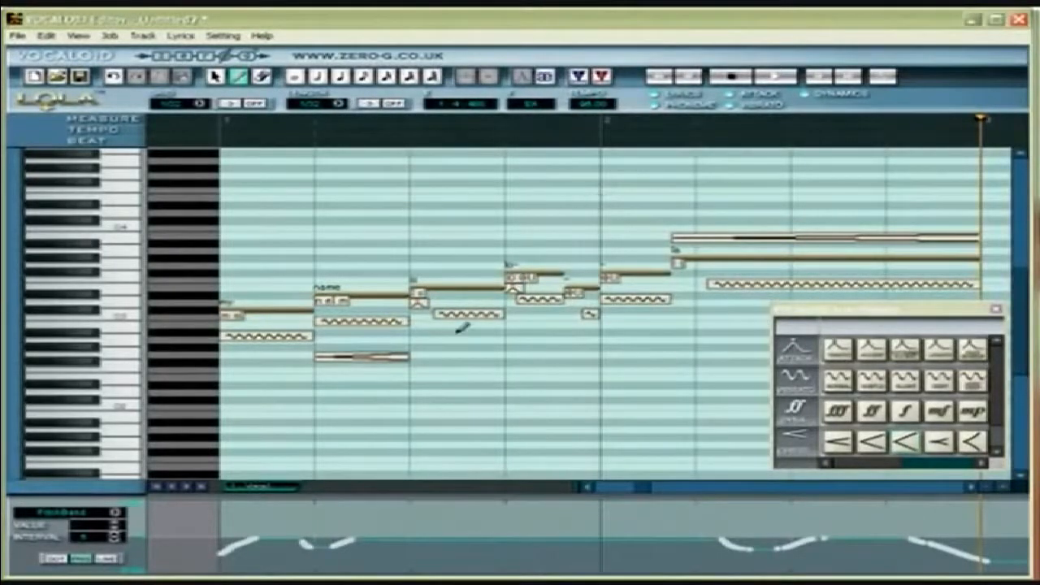
Draw a Brightness curve slightly raised across "my" and "name", with shallow dips along the final "la".
click(113, 512)
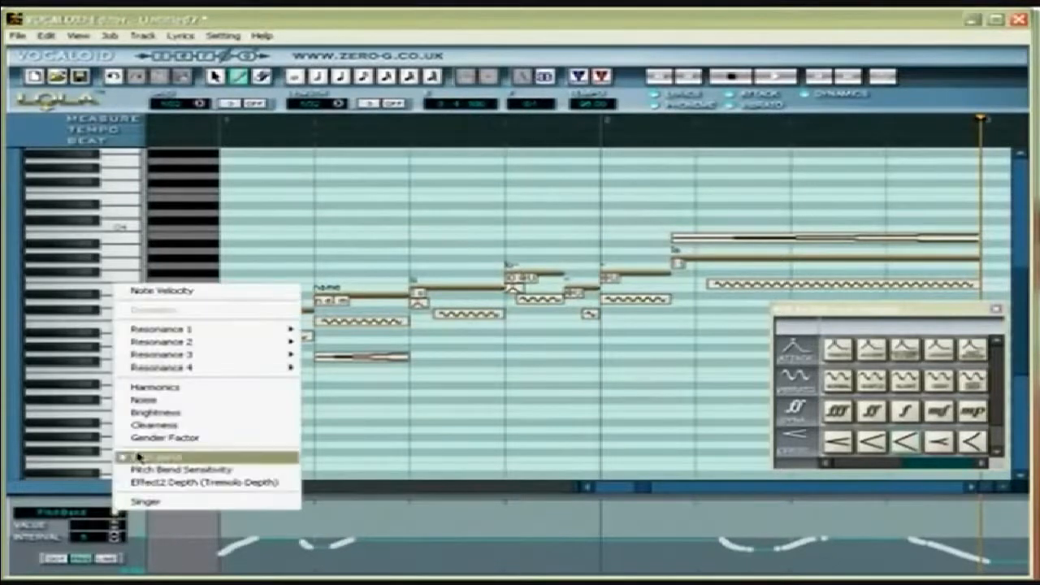
click(158, 411)
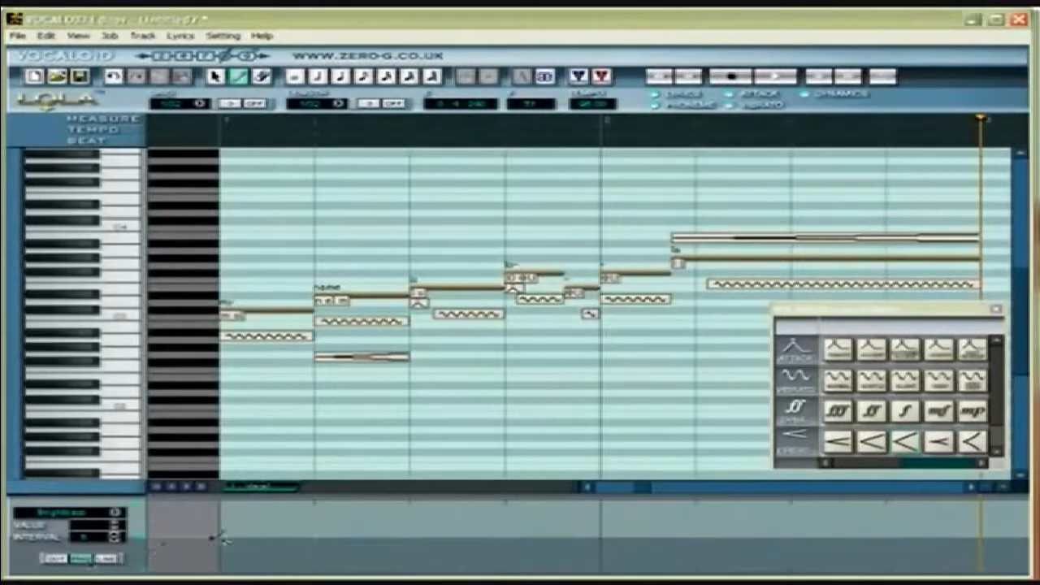
mouse_move(233, 534)
mouse_down()
mouse_move(287, 520)
mouse_move(425, 533)
mouse_up()
mouse_move(739, 533)
mouse_down()
mouse_move(947, 534)
mouse_move(996, 545)
mouse_up()
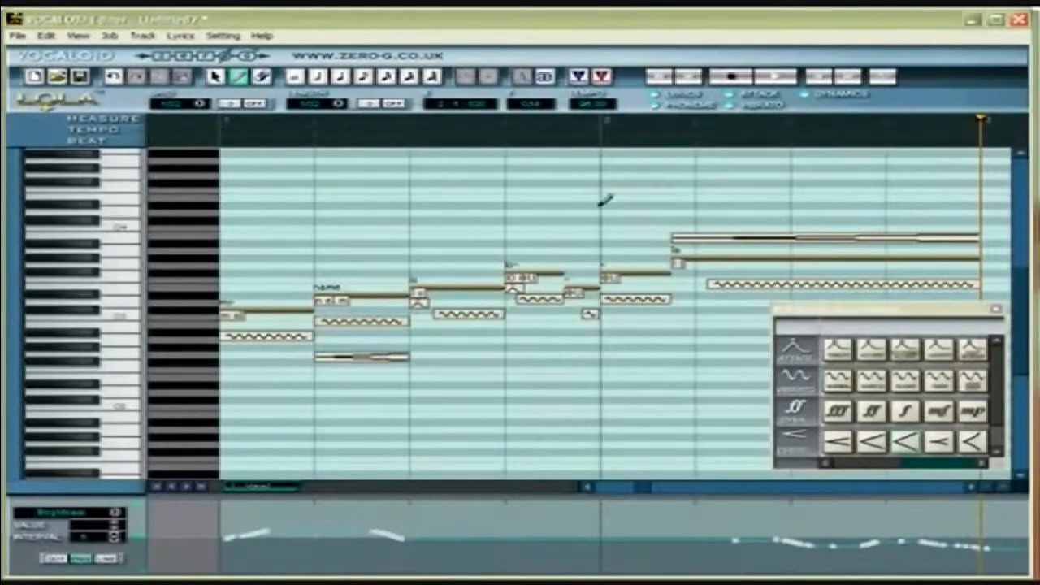
Draw a Clearness curve raised over "my" and "name", dipping across "is" and "lo-", rising before "la", and dropping at the end.
click(115, 513)
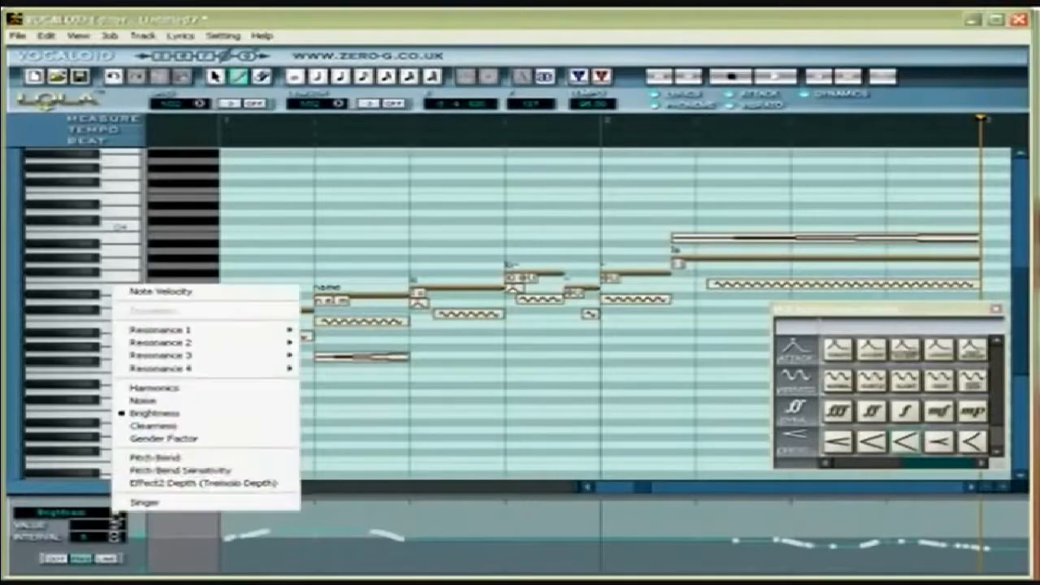
click(174, 427)
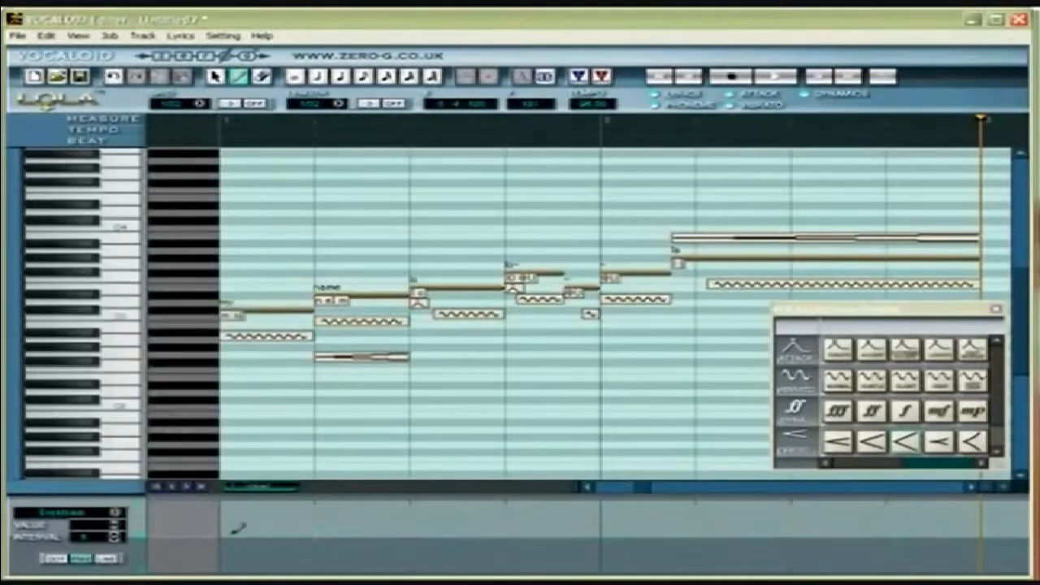
mouse_move(227, 534)
mouse_down()
mouse_move(538, 539)
mouse_move(673, 527)
mouse_move(752, 537)
mouse_up()
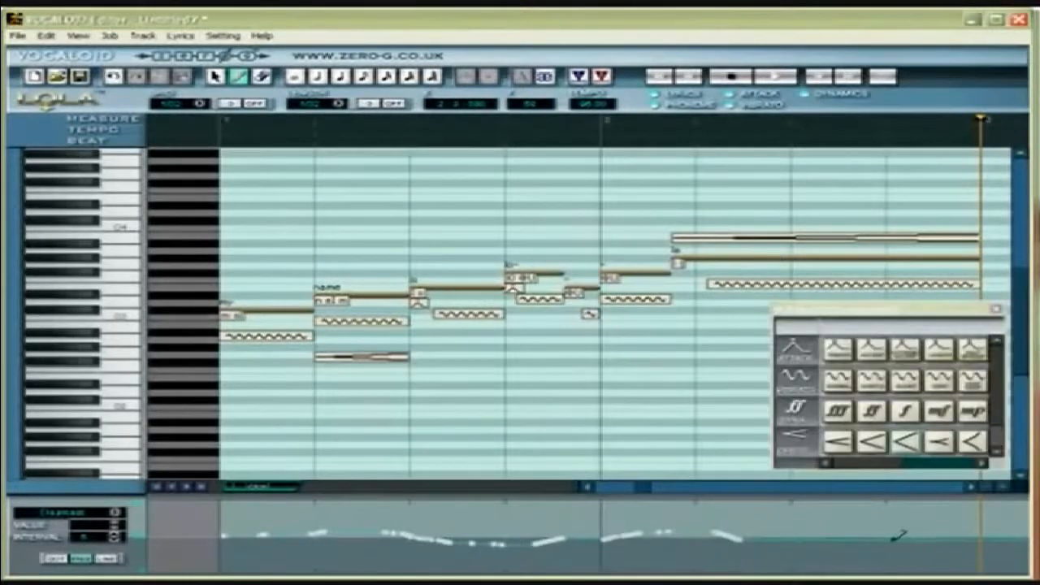
drag(894, 534, 995, 546)
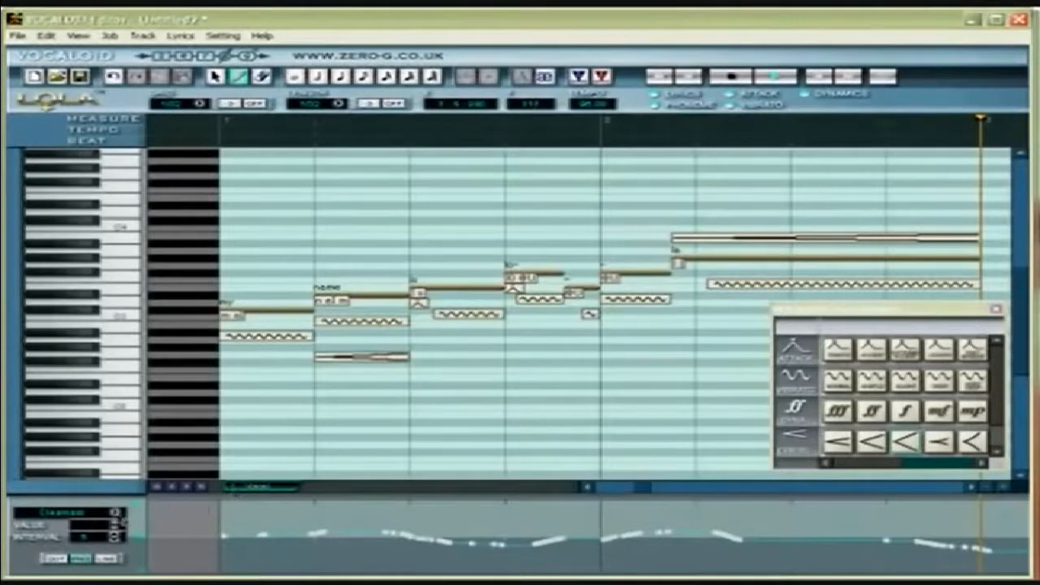
click(117, 513)
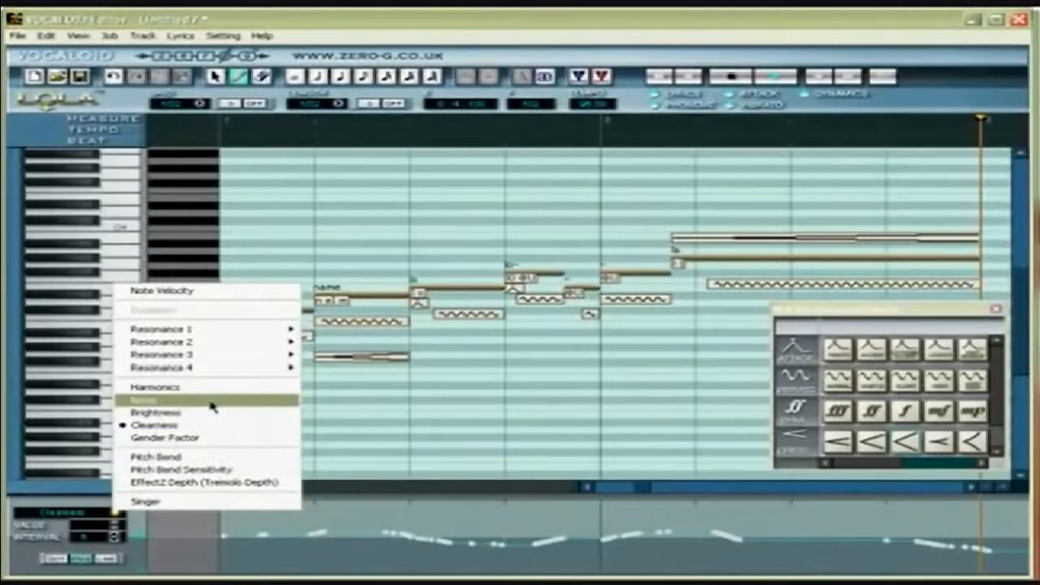
click(358, 436)
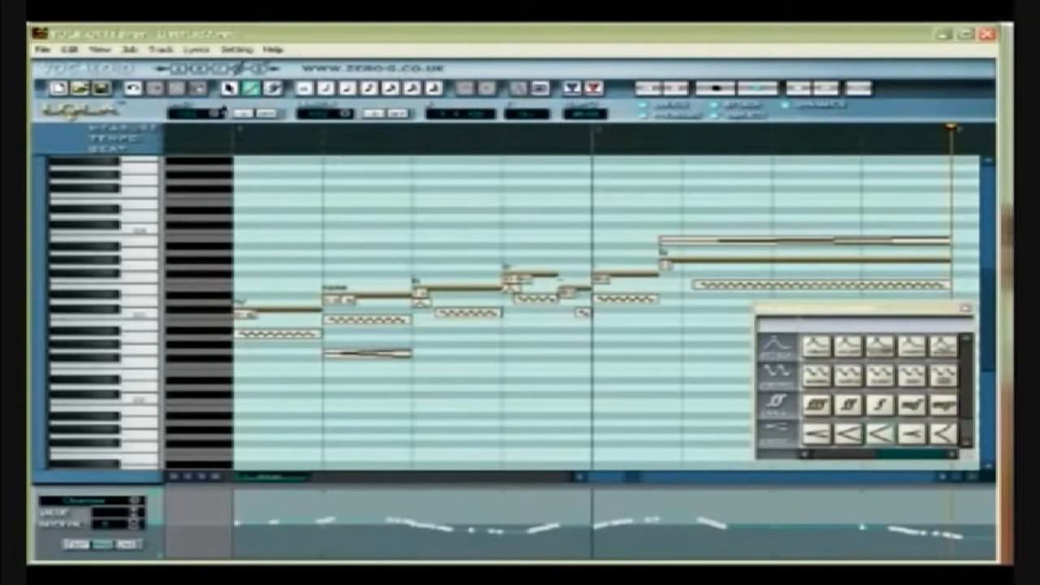
Copy the vocal track and move all the notes of the copy down about five semitones.
click(169, 52)
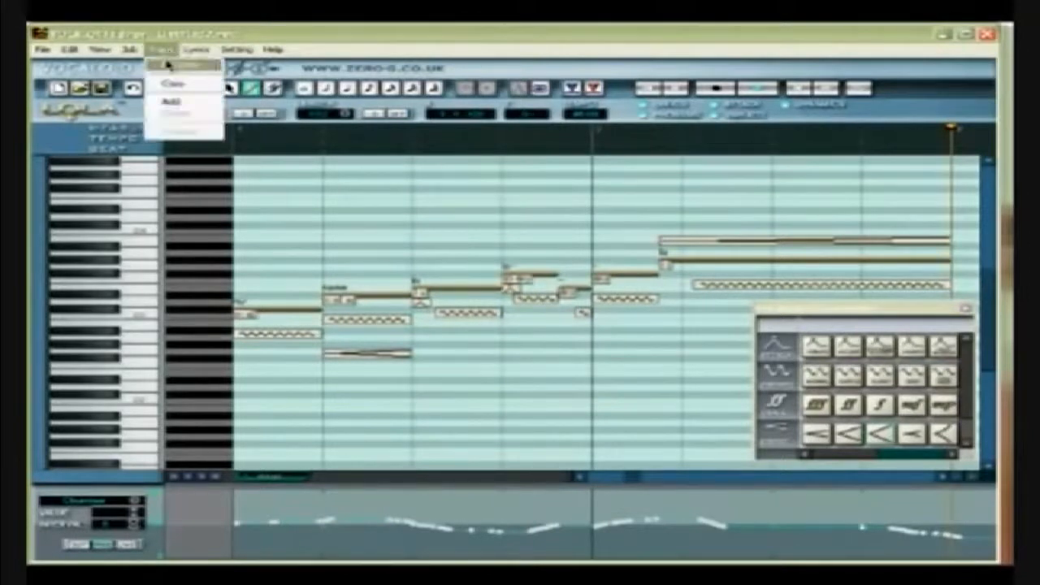
click(172, 87)
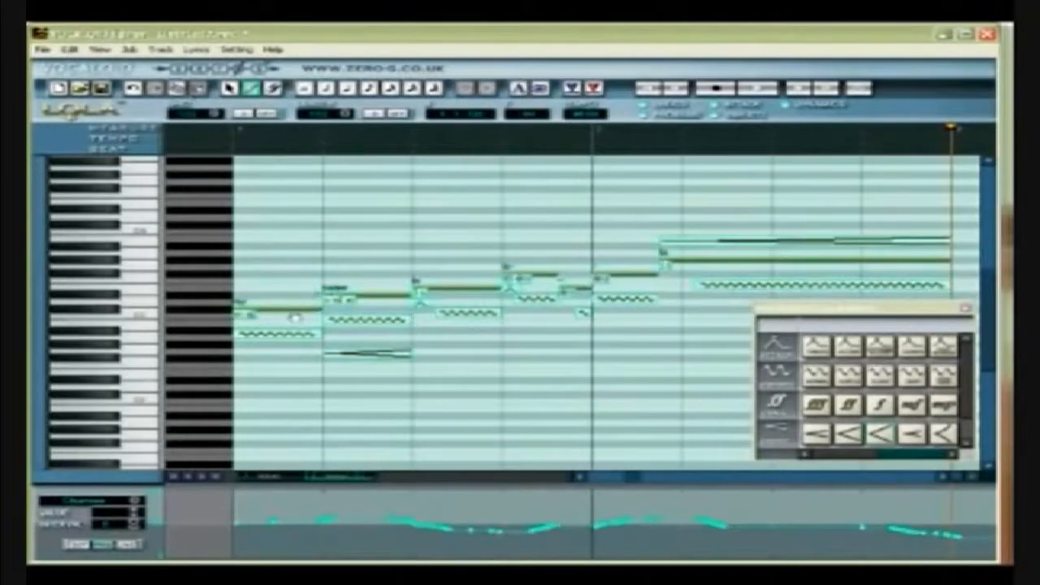
drag(293, 316, 290, 353)
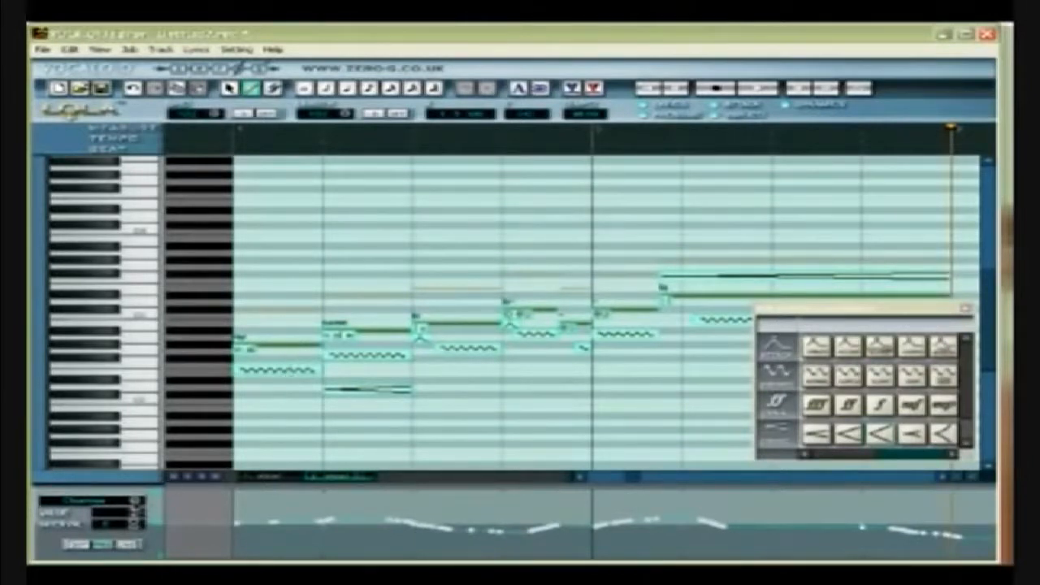
Display the Singer parameter of the copied track and check the singer assigned at the song's start.
click(139, 503)
click(164, 494)
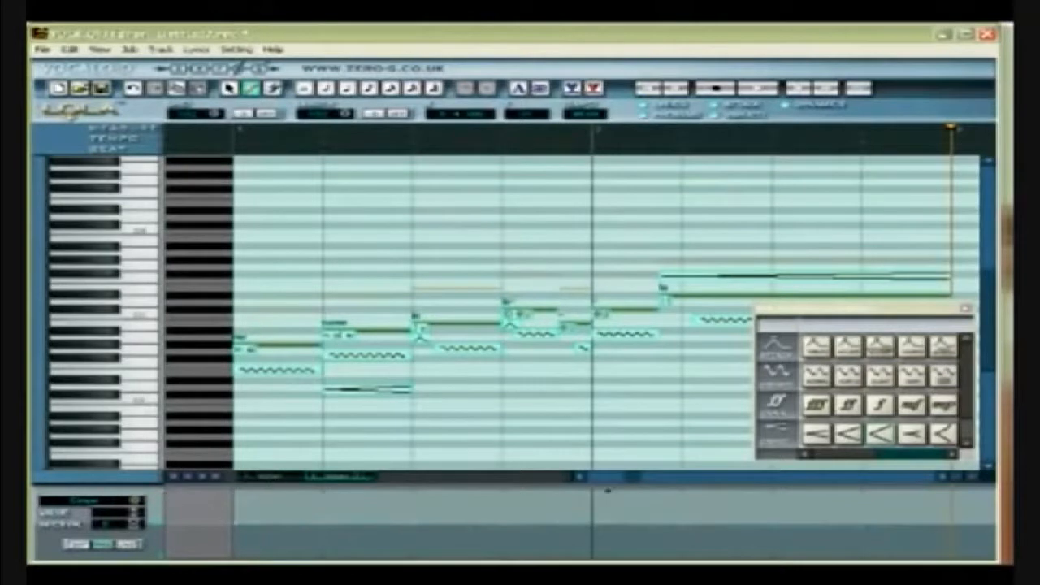
drag(626, 480, 580, 480)
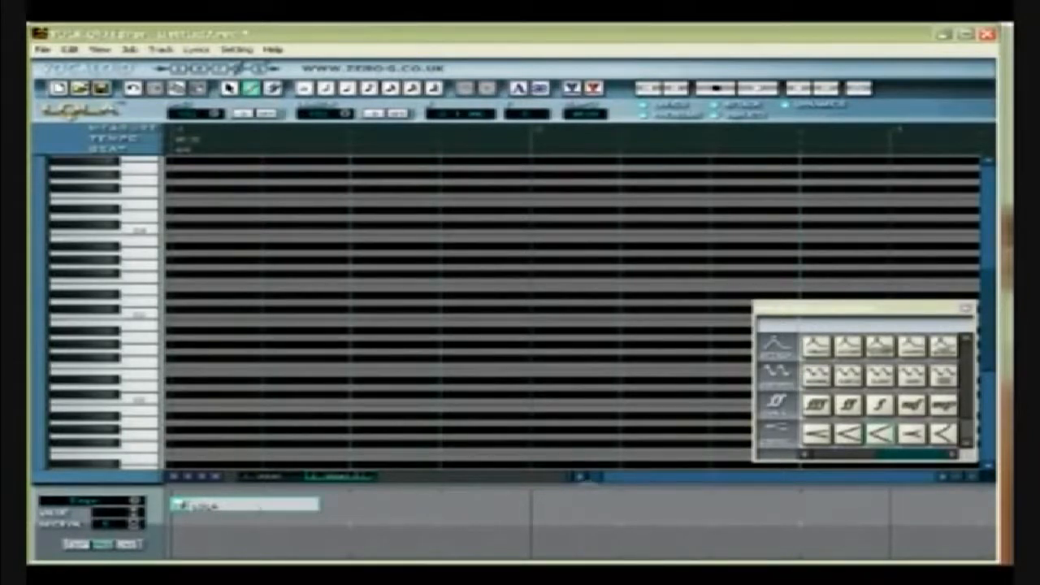
drag(598, 482, 640, 482)
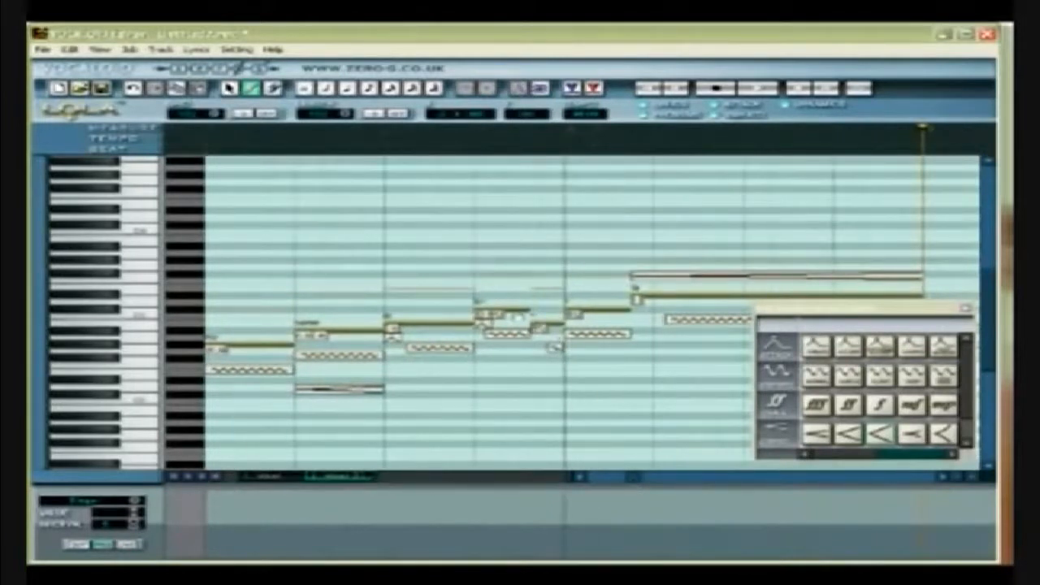
In the copied track, lower "lo-" about four semitones and "la" about three, and raise the "-" before "la" about one.
click(517, 314)
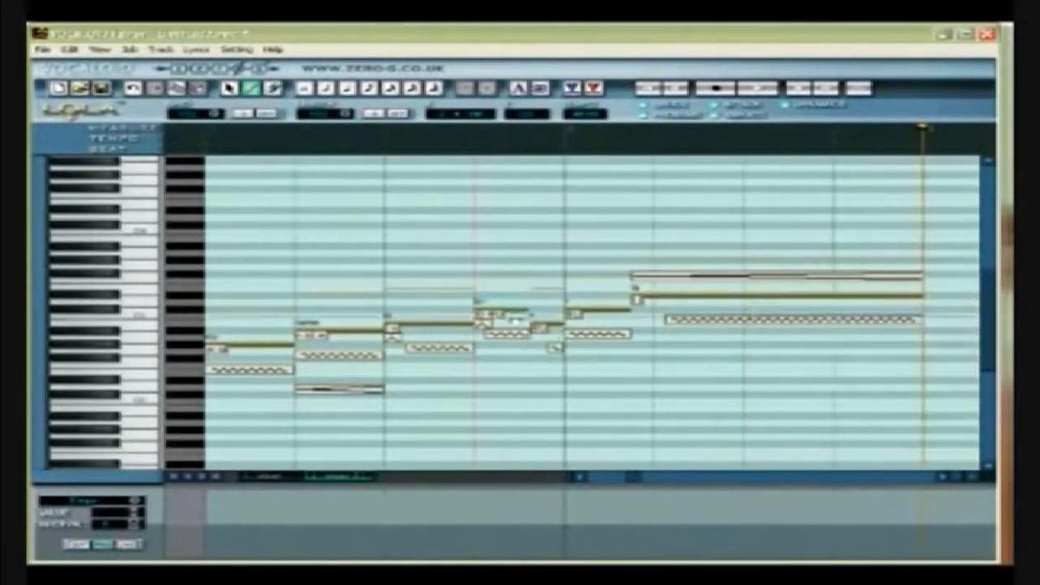
drag(517, 314, 524, 345)
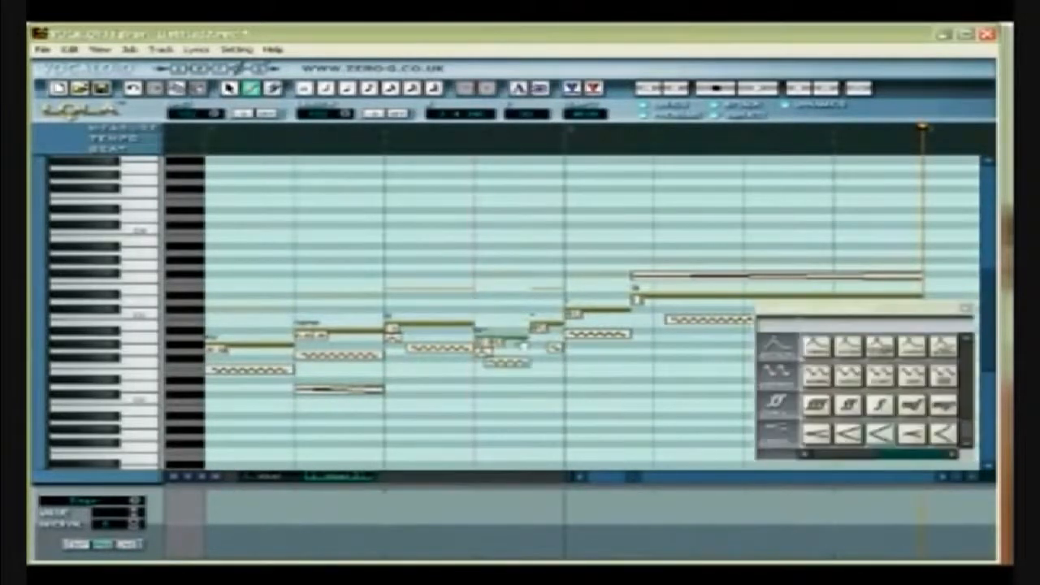
click(657, 300)
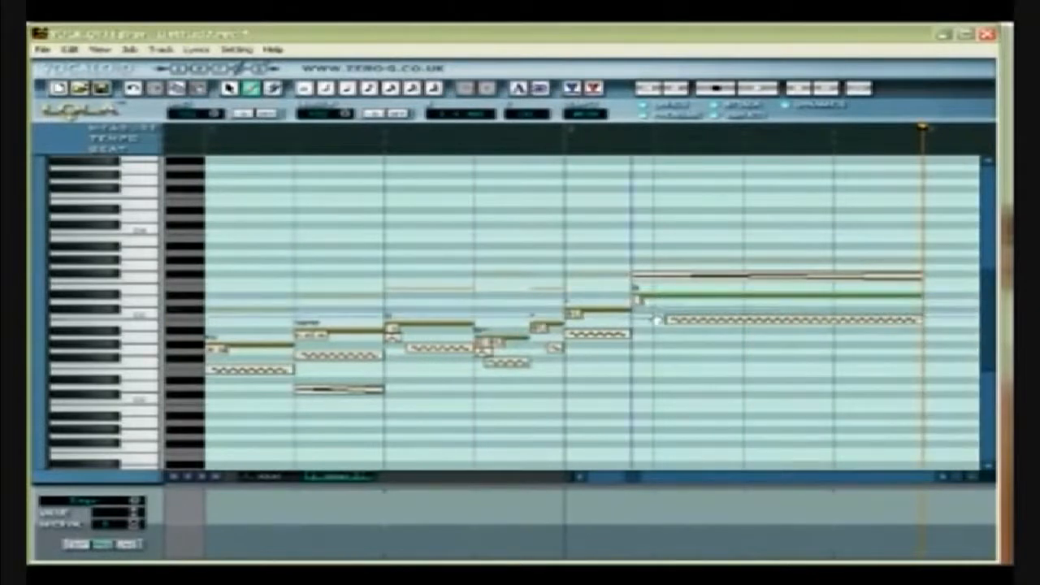
drag(657, 320, 608, 306)
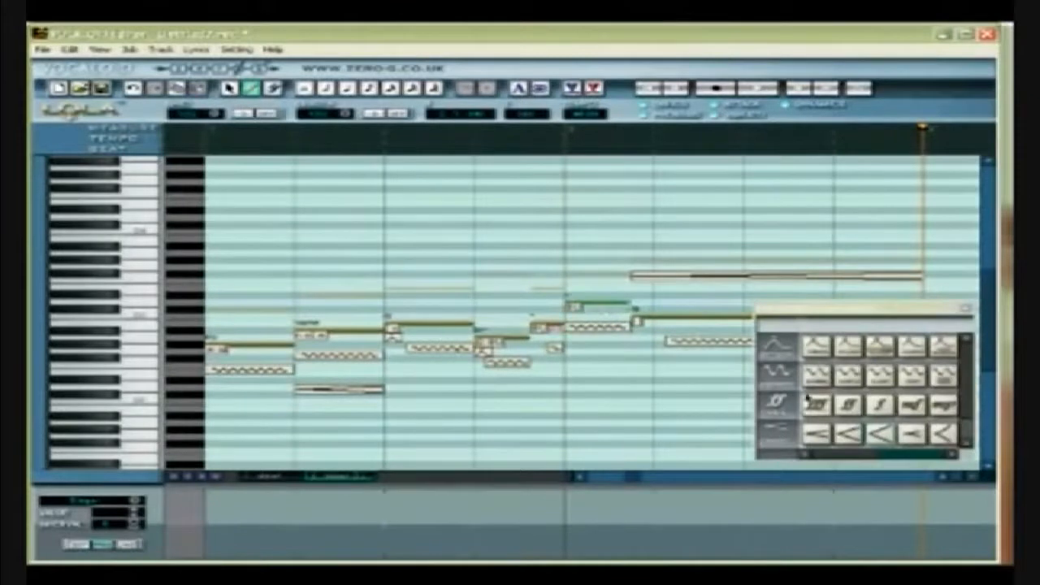
Add the second attack expression to "name" in the copied track and draw its vibrato curve rising gently from about a quarter to just under half.
drag(845, 351, 314, 340)
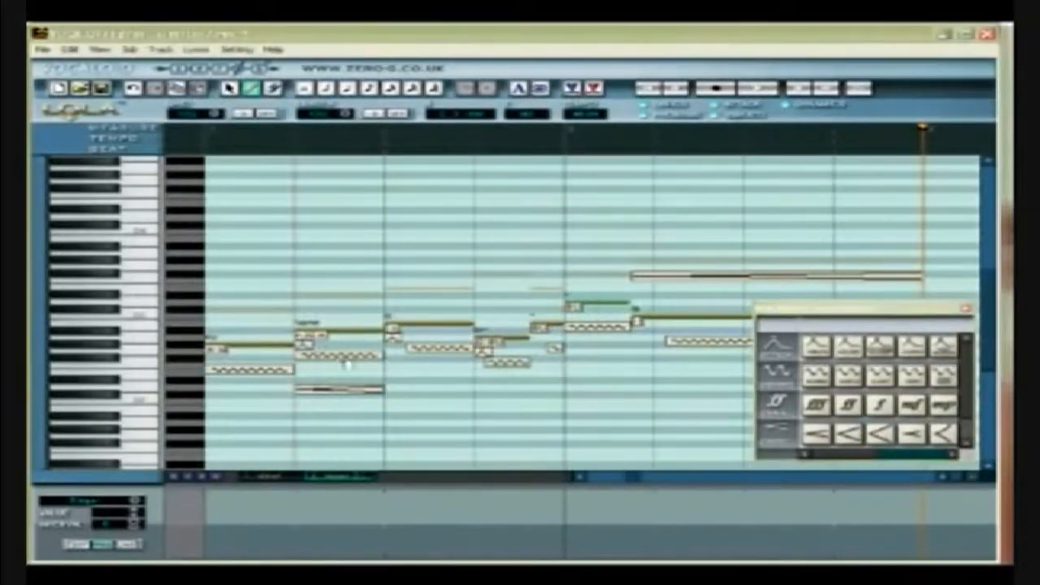
double_click(348, 365)
click(448, 330)
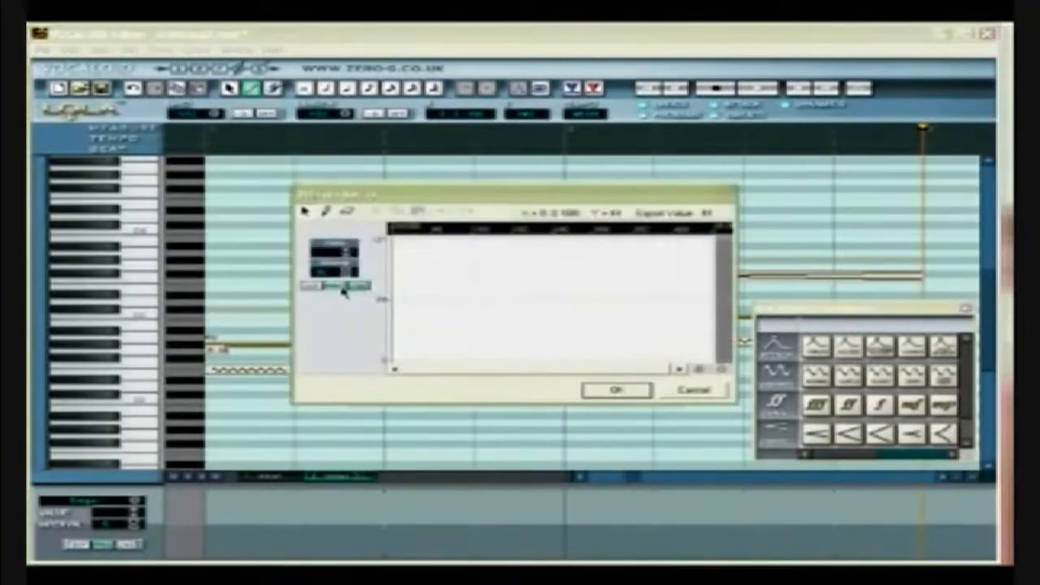
drag(394, 328, 715, 308)
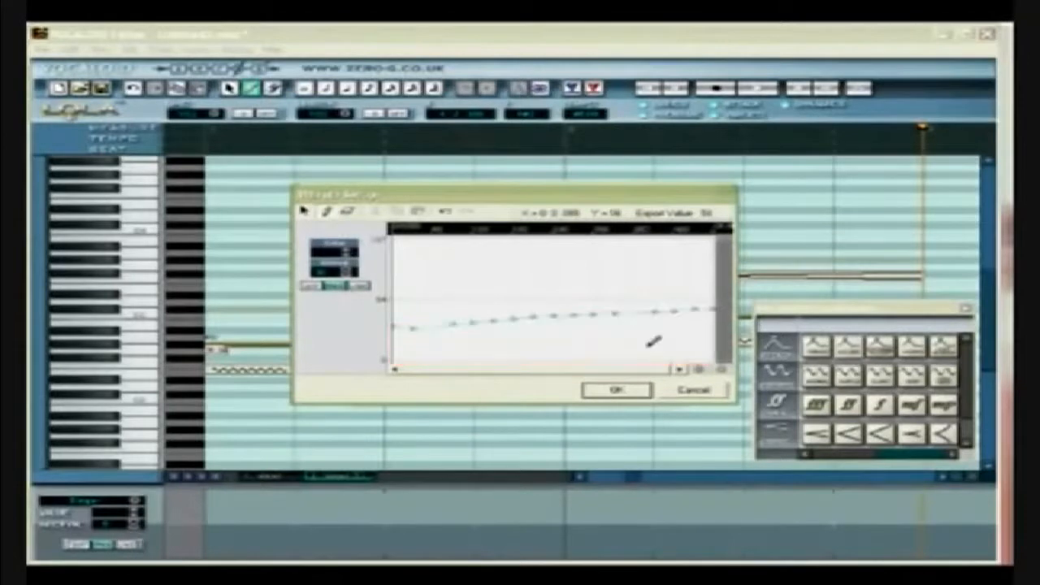
click(620, 392)
click(573, 391)
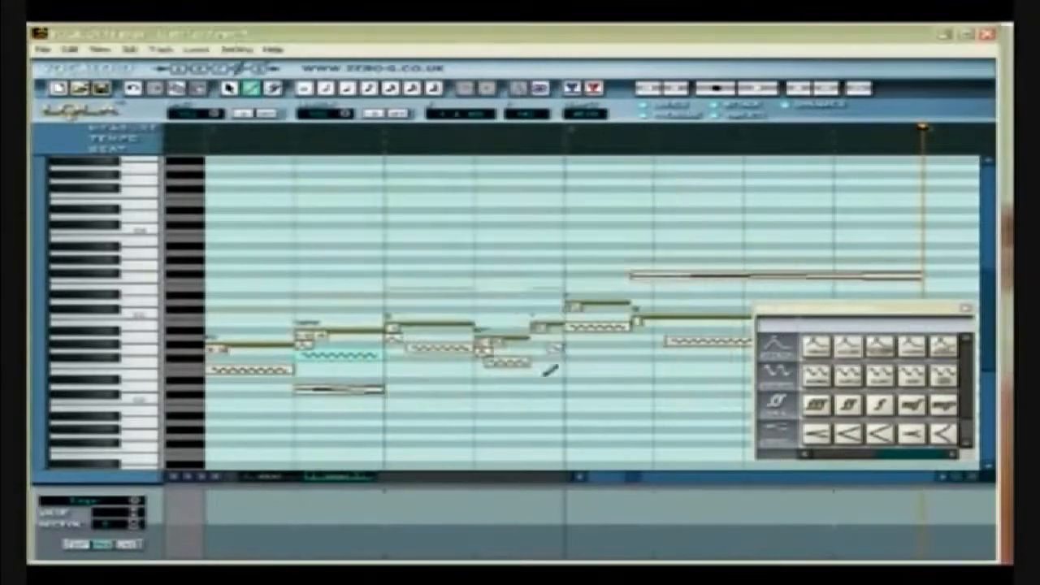
Check the options for saving the song as a MIDI file under a new name, without saving it.
click(44, 50)
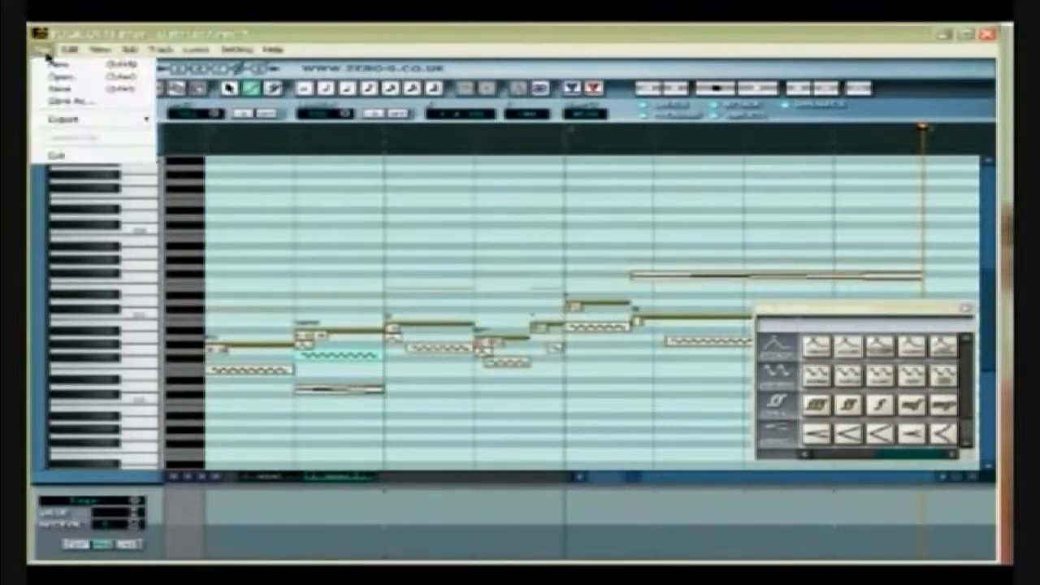
click(65, 104)
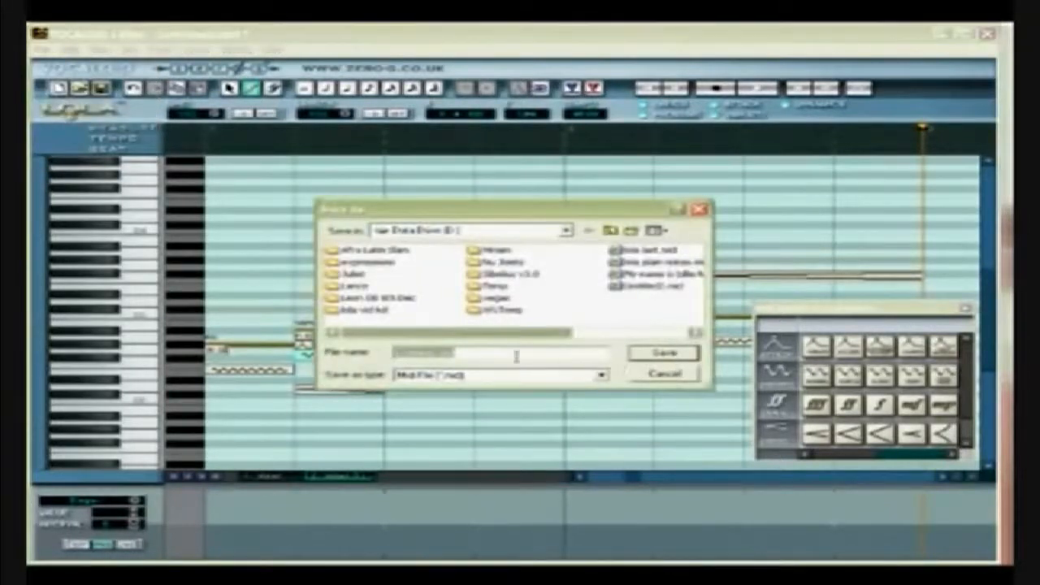
click(672, 375)
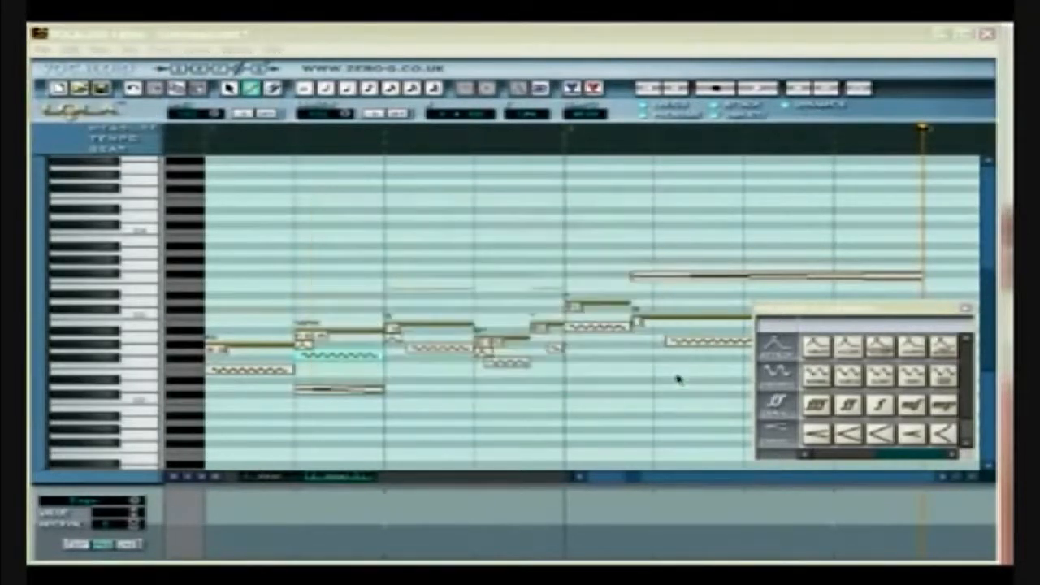
Check the options for exporting the song as a wave file, without exporting it.
click(42, 49)
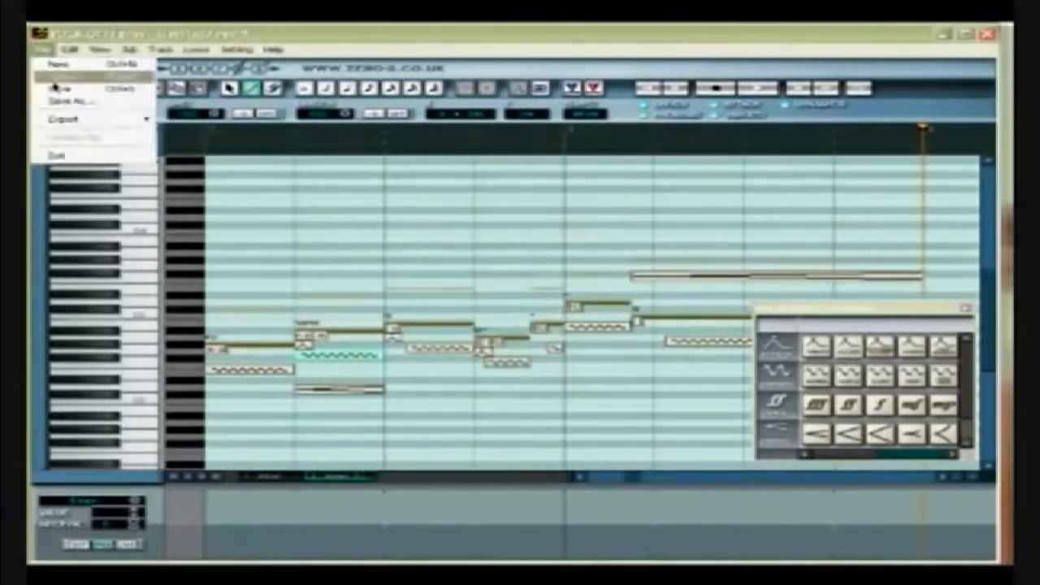
mouse_move(82, 120)
click(196, 119)
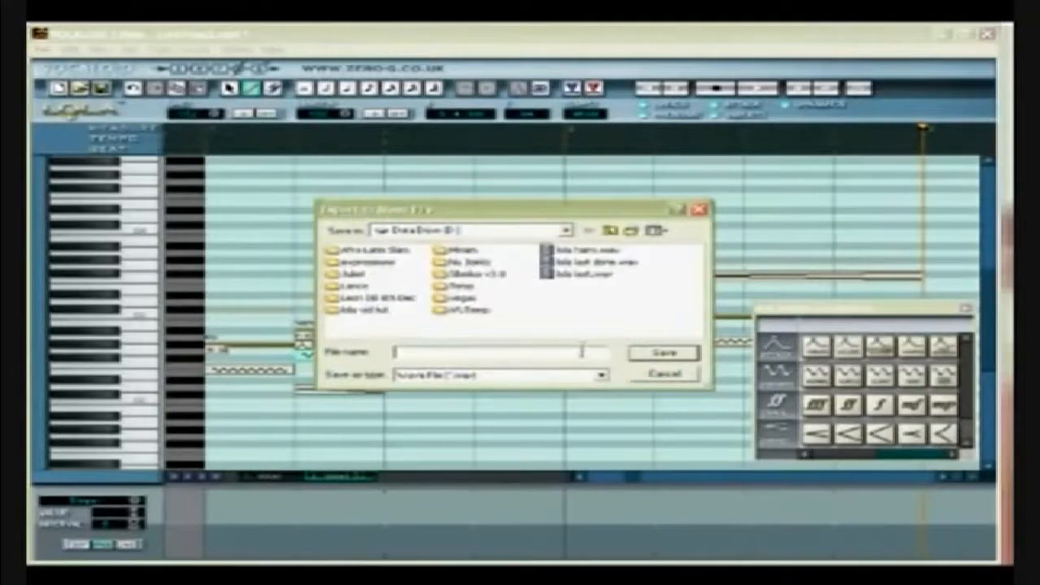
click(665, 375)
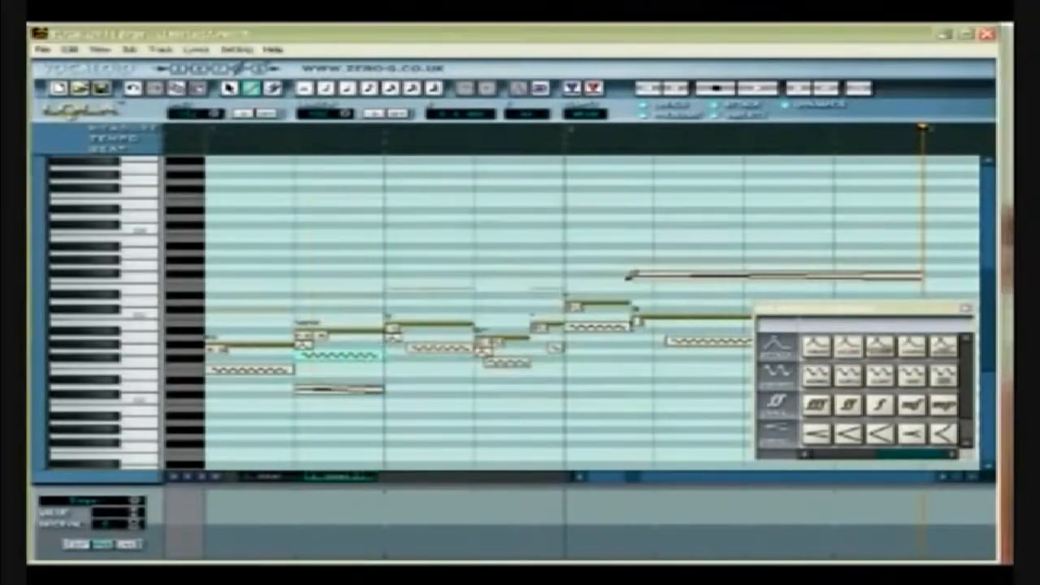